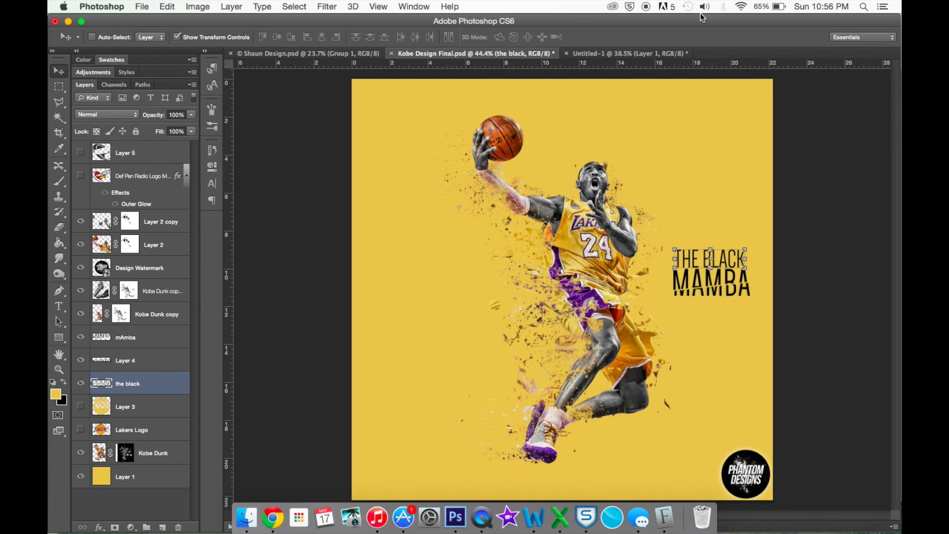
Place the image Kobe Dunk.png into the Untitled-1 document over the yellow background
{"action": "left_click", "coordinate": [657, 54]}
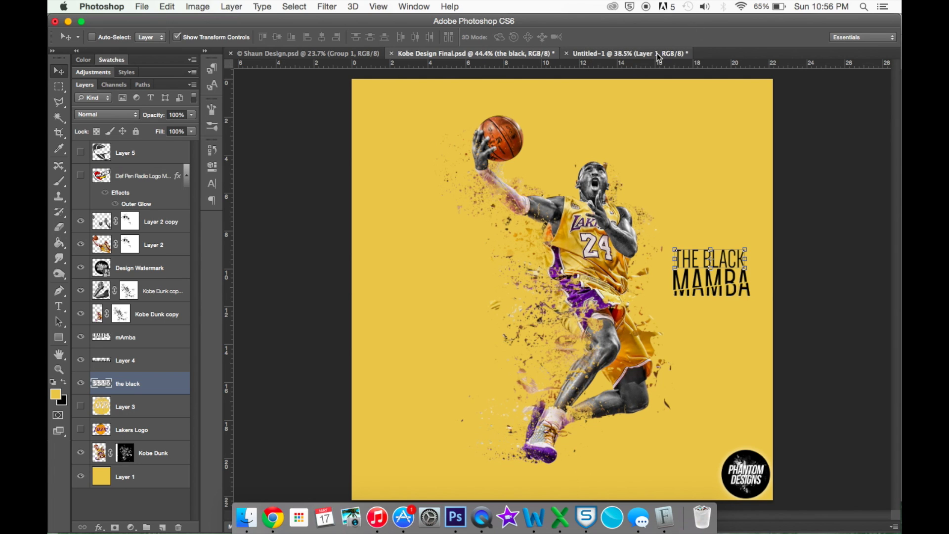
{"action": "left_click", "coordinate": [249, 527]}
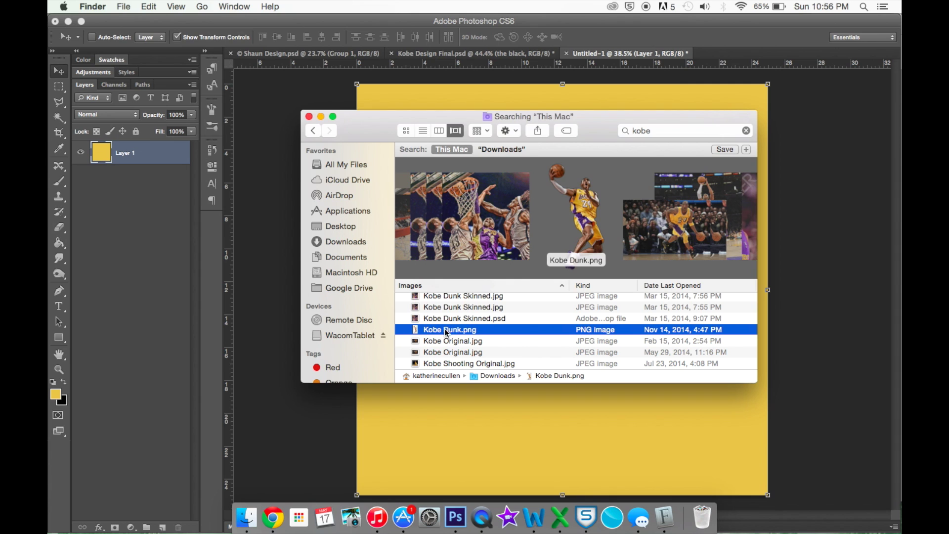
{"action": "left_click_drag", "start_coordinate": [445, 330], "coordinate": [444, 428]}
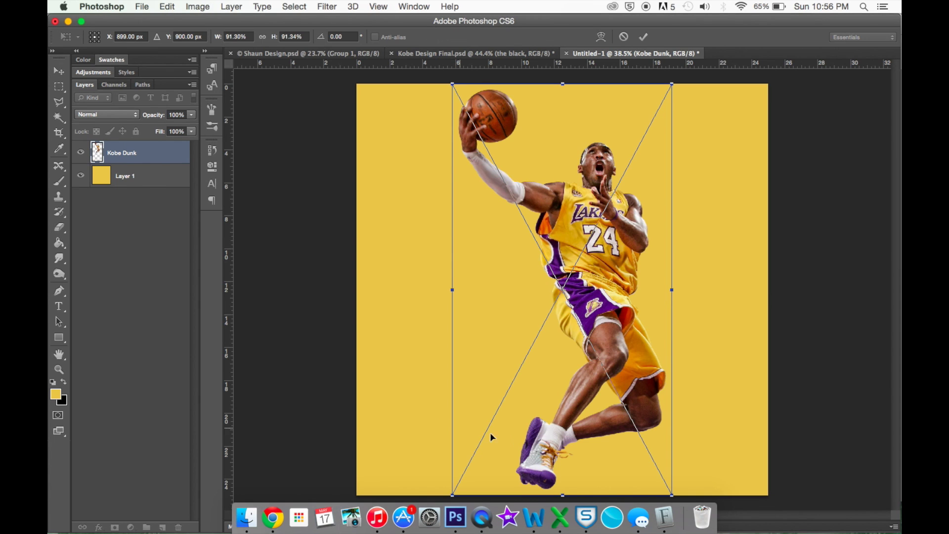
Scale the placed player down slightly, reposition him with margin around the figure, and commit the transform
{"action": "left_click_drag", "start_coordinate": [673, 496], "coordinate": [651, 457]}
{"action": "left_click_drag", "start_coordinate": [582, 241], "coordinate": [606, 259]}
{"action": "left_click", "coordinate": [643, 37]}
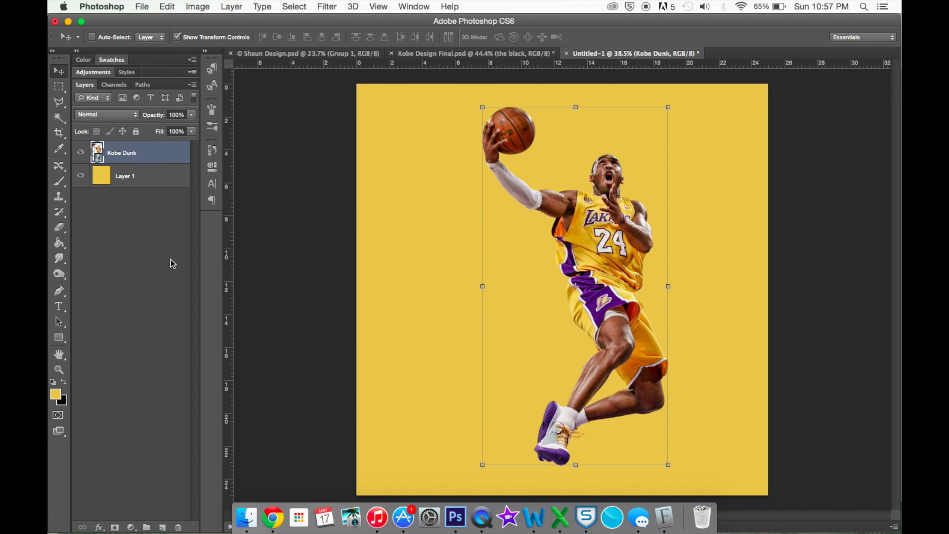
Duplicate the Kobe Dunk layer and rasterize the upper copy
{"action": "key", "text": "super+j"}
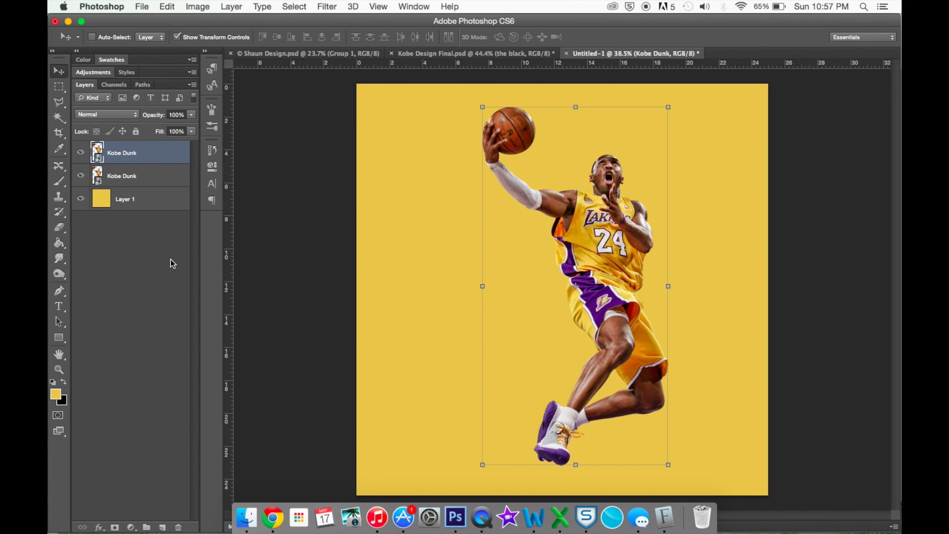
{"action": "right_click", "coordinate": [127, 158]}
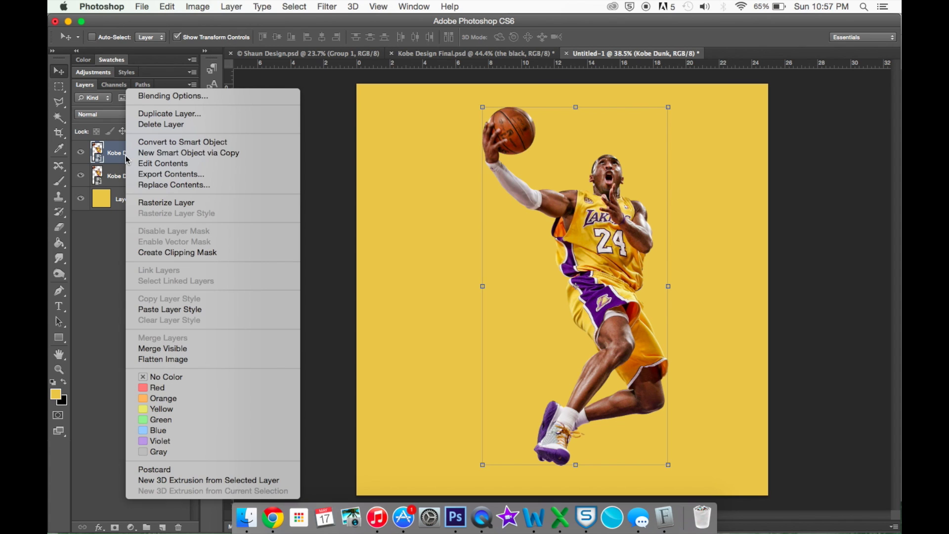
{"action": "left_click", "coordinate": [170, 198]}
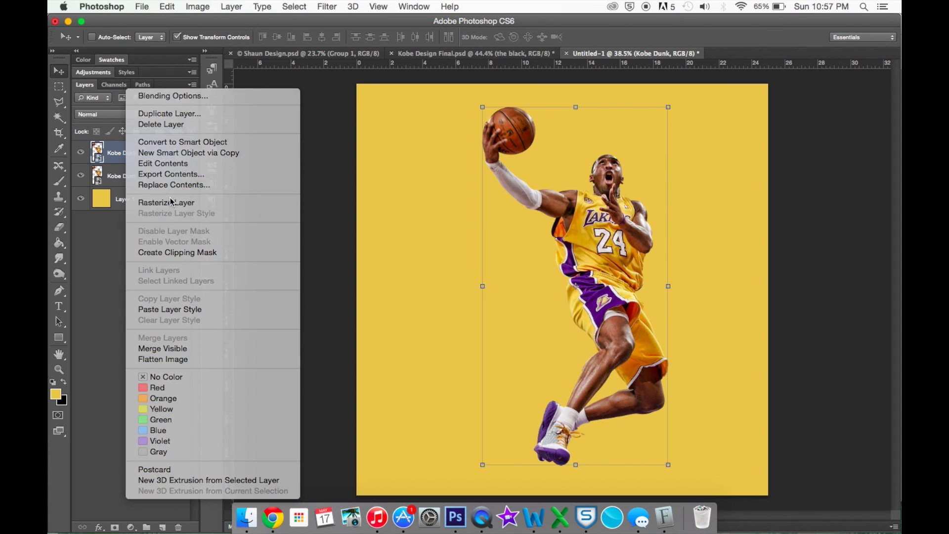
Open the Liquify filter on the rasterized copy and set the warp brush size to 723
{"action": "left_click", "coordinate": [326, 5]}
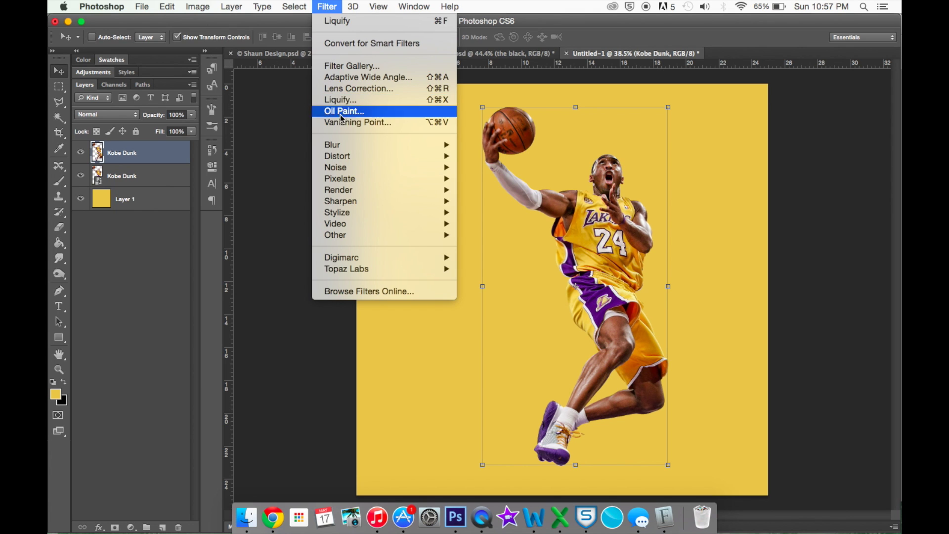
{"action": "left_click", "coordinate": [350, 100]}
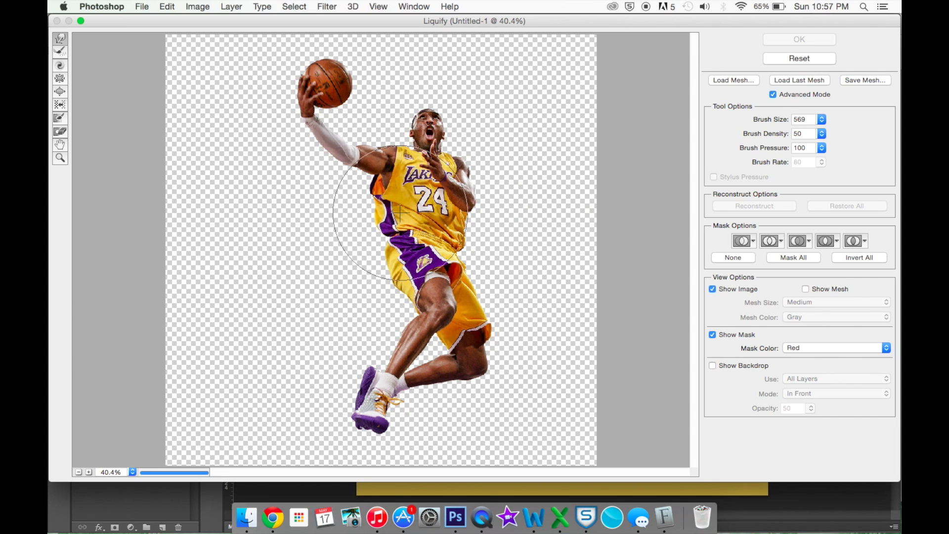
{"action": "left_click_drag", "start_coordinate": [400, 211], "coordinate": [429, 211]}
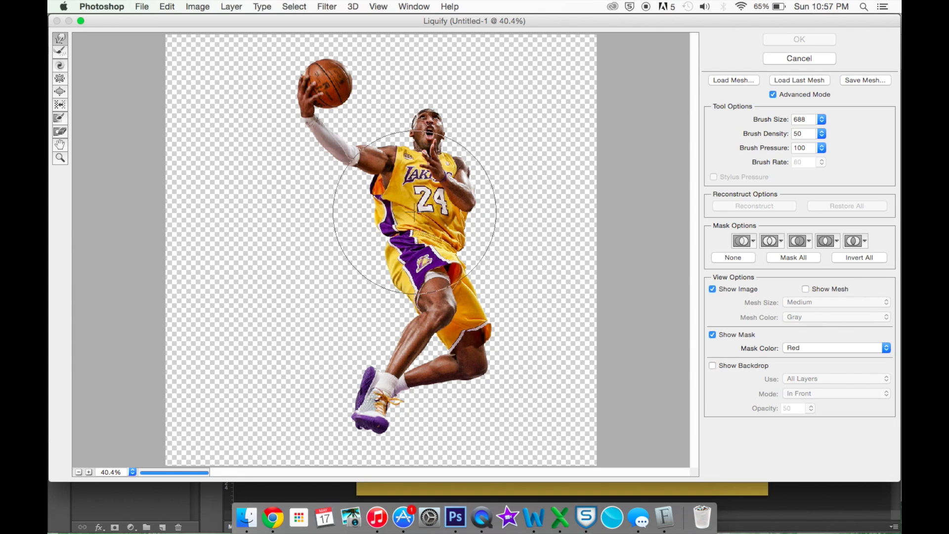
{"action": "mouse_move", "coordinate": [414, 211]}
{"action": "left_mouse_down"}
{"action": "mouse_move", "coordinate": [499, 212]}
{"action": "mouse_move", "coordinate": [422, 212]}
{"action": "left_mouse_up"}
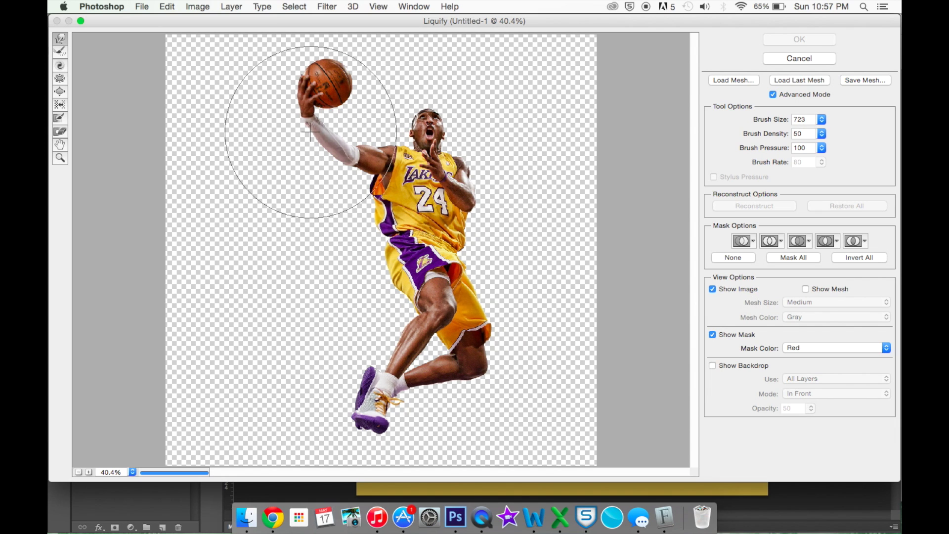
Warp the player's arm, head, torso and legs outward to both sides and apply the Liquify filter
{"action": "mouse_move", "coordinate": [311, 132]}
{"action": "left_mouse_down"}
{"action": "mouse_move", "coordinate": [282, 132]}
{"action": "mouse_move", "coordinate": [292, 134]}
{"action": "left_mouse_up"}
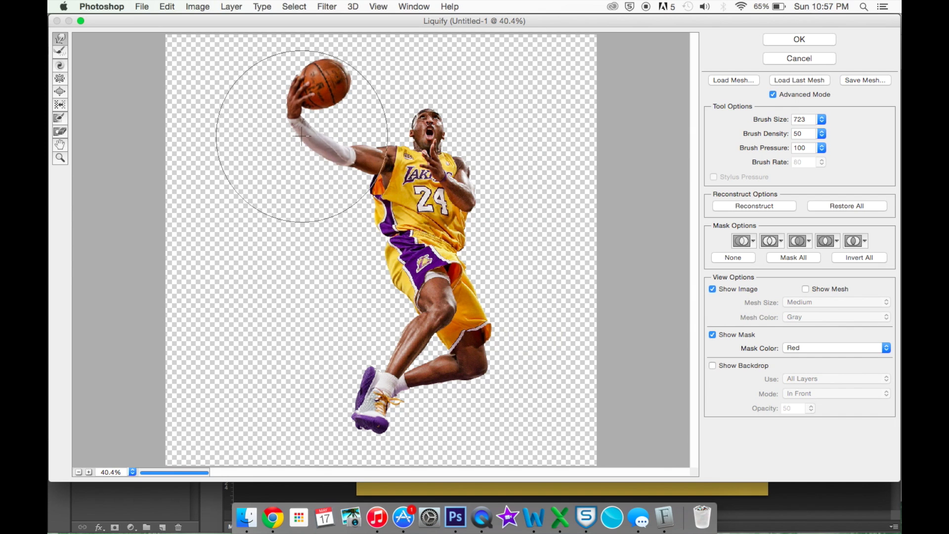
{"action": "mouse_move", "coordinate": [396, 196]}
{"action": "left_mouse_down"}
{"action": "mouse_move", "coordinate": [350, 195]}
{"action": "mouse_move", "coordinate": [402, 243]}
{"action": "mouse_move", "coordinate": [433, 239]}
{"action": "mouse_move", "coordinate": [391, 247]}
{"action": "mouse_move", "coordinate": [364, 277]}
{"action": "mouse_move", "coordinate": [410, 326]}
{"action": "mouse_move", "coordinate": [360, 364]}
{"action": "mouse_move", "coordinate": [364, 402]}
{"action": "mouse_move", "coordinate": [354, 386]}
{"action": "mouse_move", "coordinate": [321, 399]}
{"action": "left_mouse_up"}
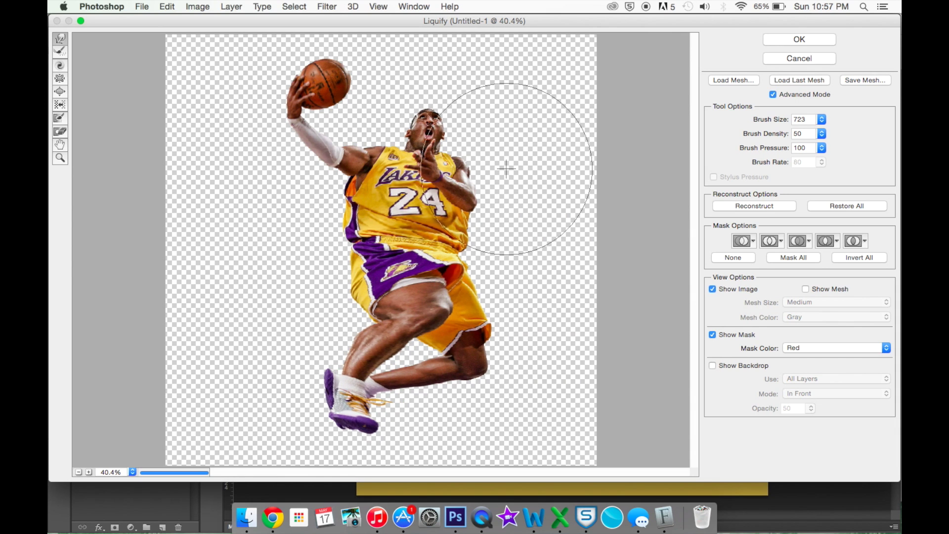
{"action": "mouse_move", "coordinate": [473, 167]}
{"action": "left_mouse_down"}
{"action": "mouse_move", "coordinate": [501, 167]}
{"action": "mouse_move", "coordinate": [467, 229]}
{"action": "mouse_move", "coordinate": [495, 223]}
{"action": "mouse_move", "coordinate": [473, 273]}
{"action": "mouse_move", "coordinate": [500, 275]}
{"action": "mouse_move", "coordinate": [480, 353]}
{"action": "mouse_move", "coordinate": [517, 355]}
{"action": "mouse_move", "coordinate": [408, 387]}
{"action": "mouse_move", "coordinate": [446, 395]}
{"action": "left_mouse_up"}
{"action": "mouse_move", "coordinate": [436, 123]}
{"action": "left_mouse_down"}
{"action": "mouse_move", "coordinate": [466, 106]}
{"action": "mouse_move", "coordinate": [400, 124]}
{"action": "left_mouse_up"}
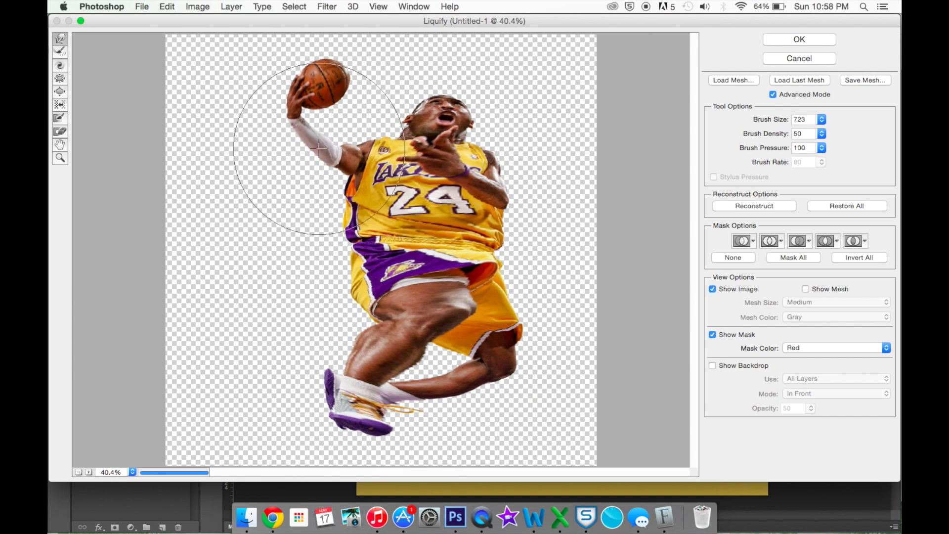
{"action": "mouse_move", "coordinate": [310, 139]}
{"action": "left_mouse_down"}
{"action": "mouse_move", "coordinate": [284, 140]}
{"action": "mouse_move", "coordinate": [334, 127]}
{"action": "left_mouse_up"}
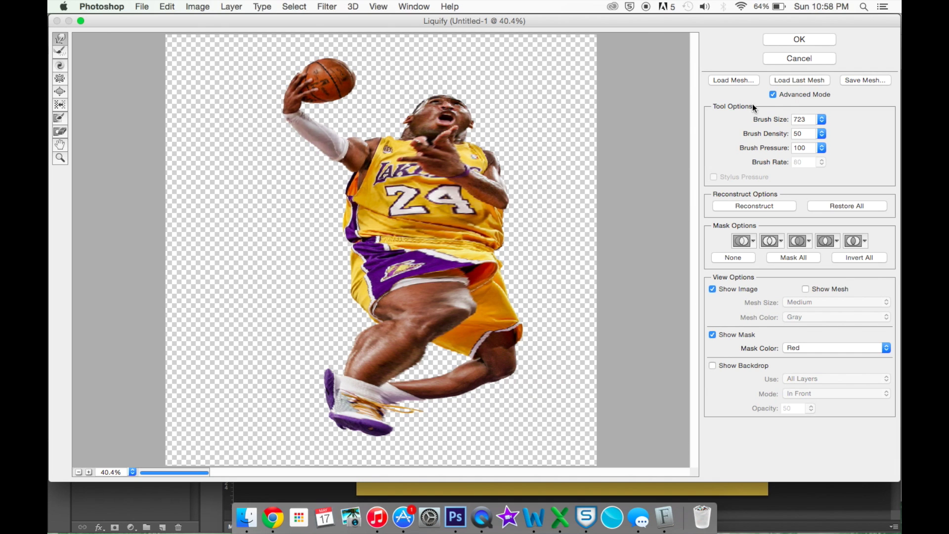
{"action": "left_click", "coordinate": [813, 38]}
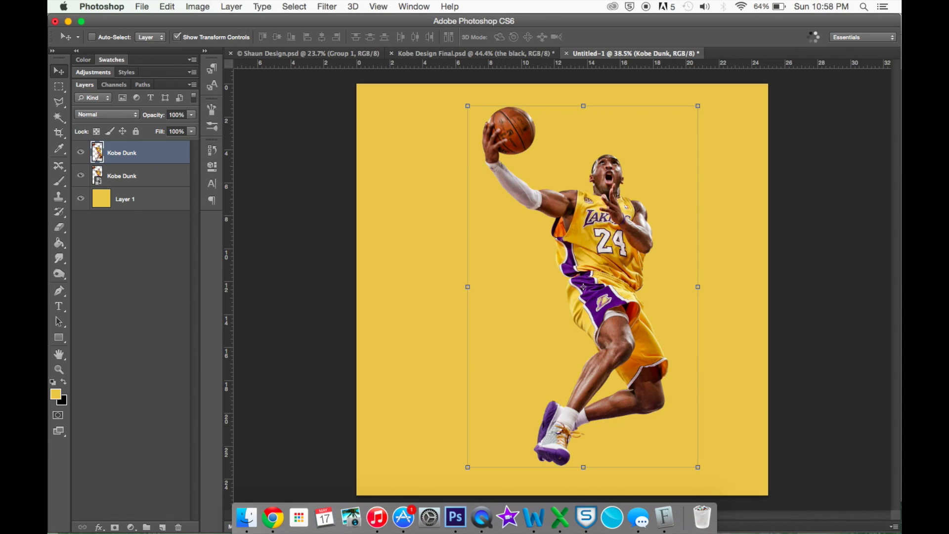
Move the liquified layer beneath the original player layer and give it a layer mask filled with black
{"action": "left_click_drag", "start_coordinate": [160, 157], "coordinate": [156, 184]}
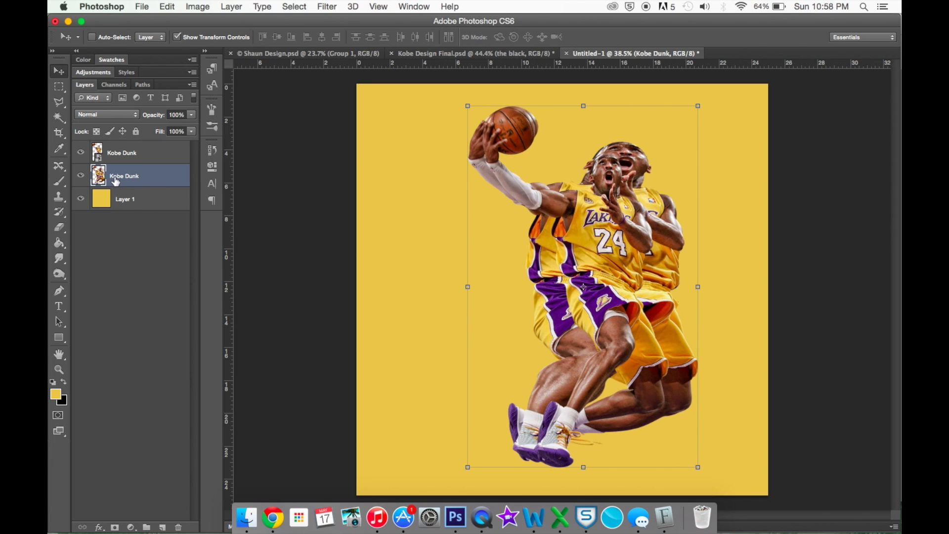
{"action": "left_click", "coordinate": [114, 527]}
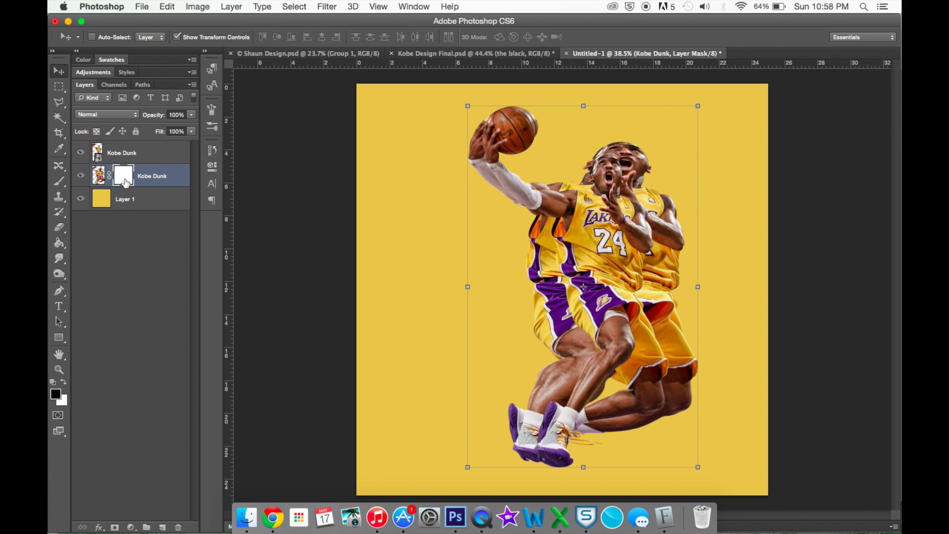
{"action": "left_click", "coordinate": [167, 6]}
{"action": "left_click", "coordinate": [170, 201]}
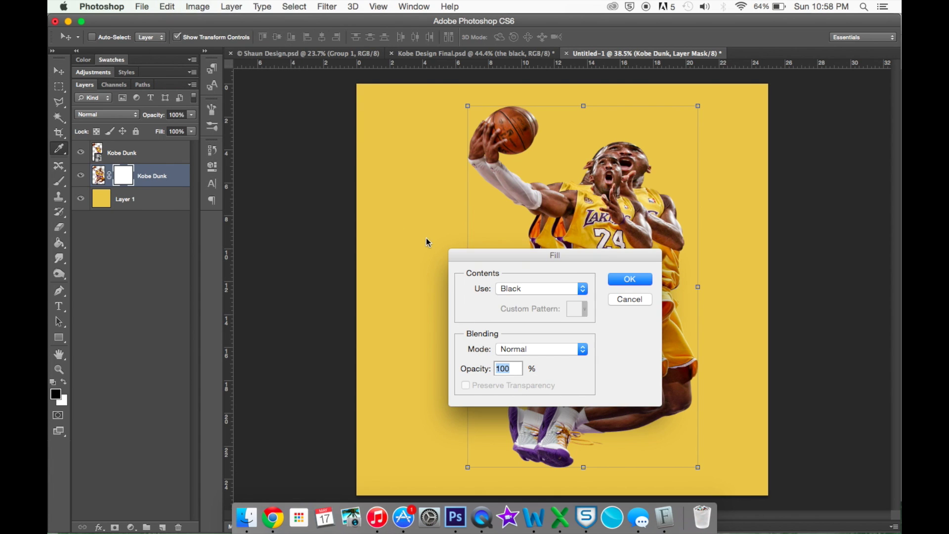
{"action": "left_click", "coordinate": [633, 283]}
{"action": "key", "text": "v"}
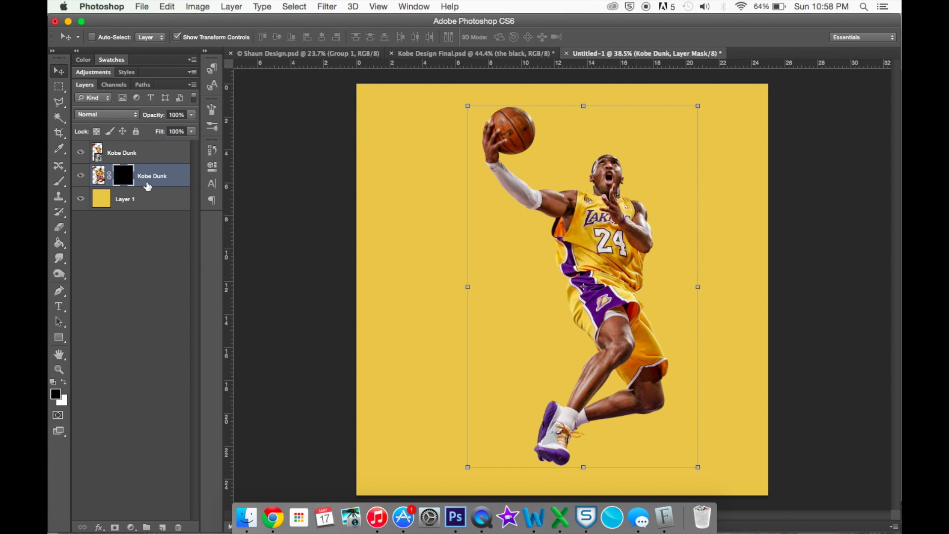
Set up the Brush tool with the 1481 px splatter tip reduced to 973 px and white as the foreground color
{"action": "left_click", "coordinate": [59, 181]}
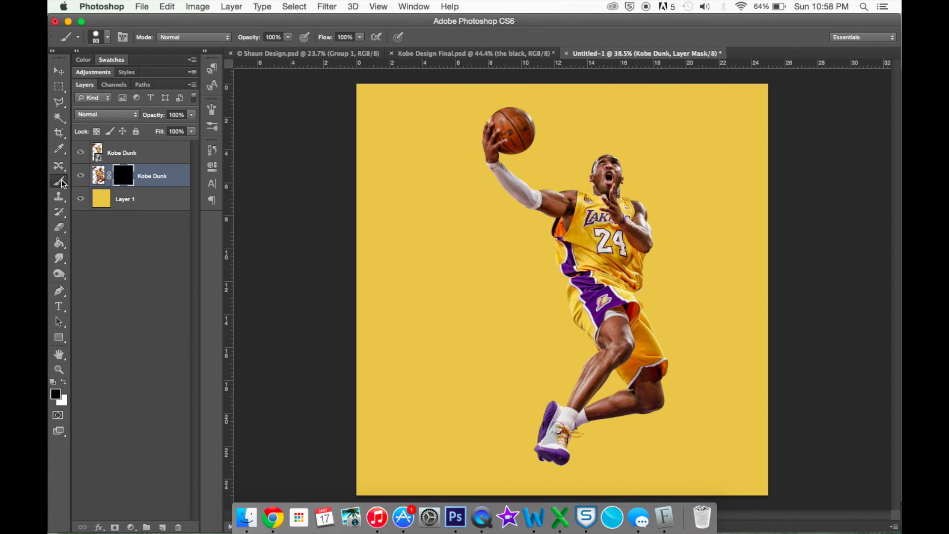
{"action": "left_click", "coordinate": [107, 40]}
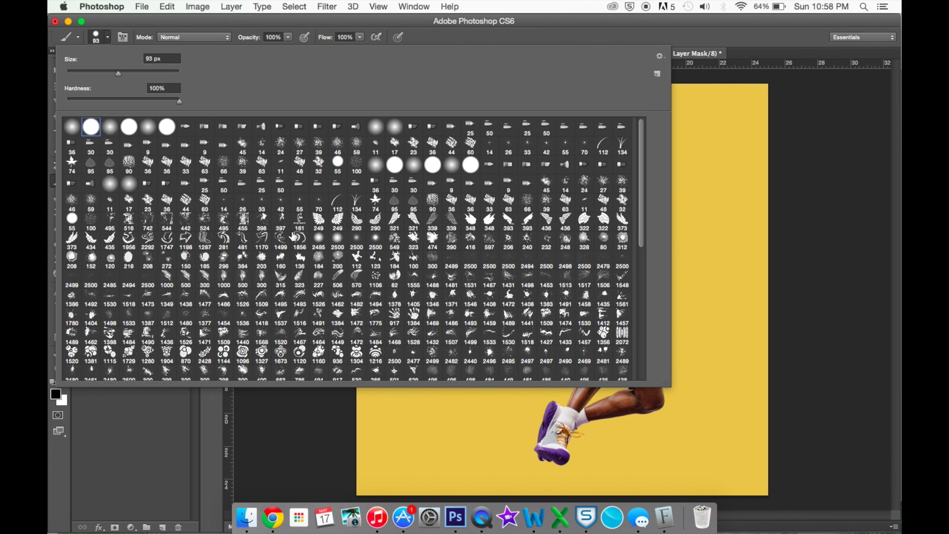
{"action": "left_click", "coordinate": [453, 280]}
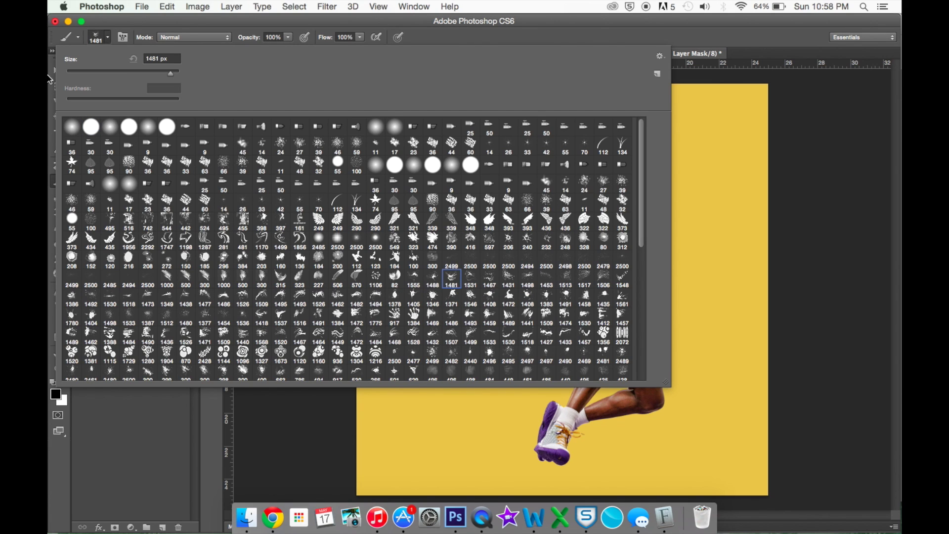
{"action": "left_click", "coordinate": [104, 43]}
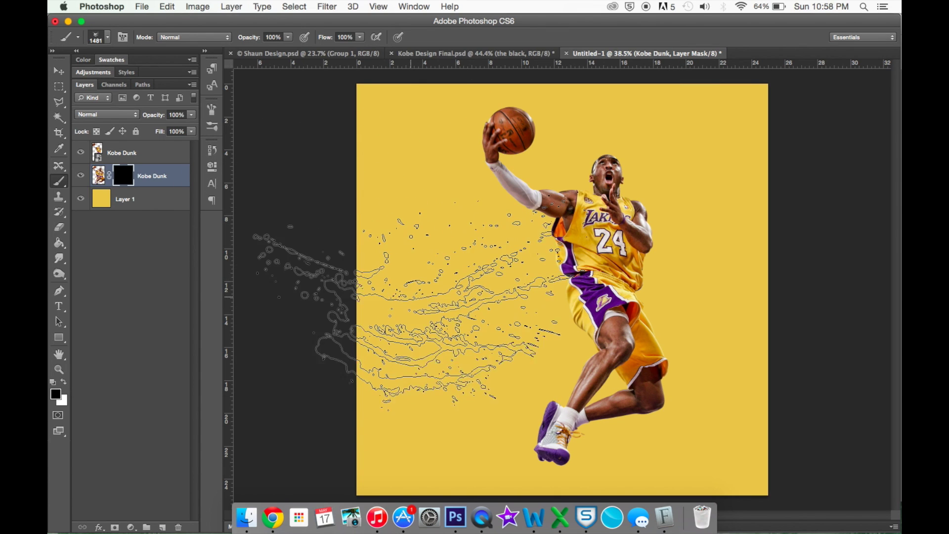
{"action": "left_click_drag", "start_coordinate": [427, 294], "coordinate": [367, 303]}
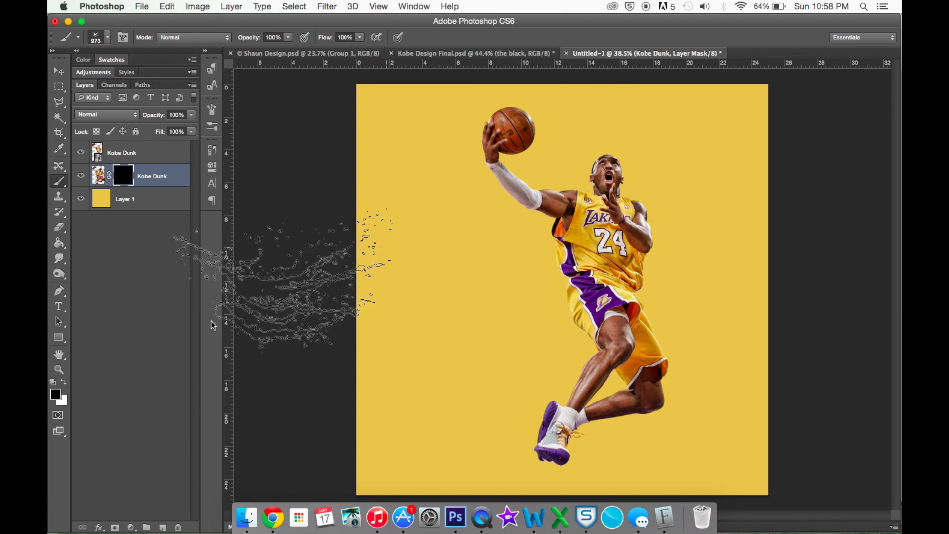
{"action": "left_click", "coordinate": [65, 385]}
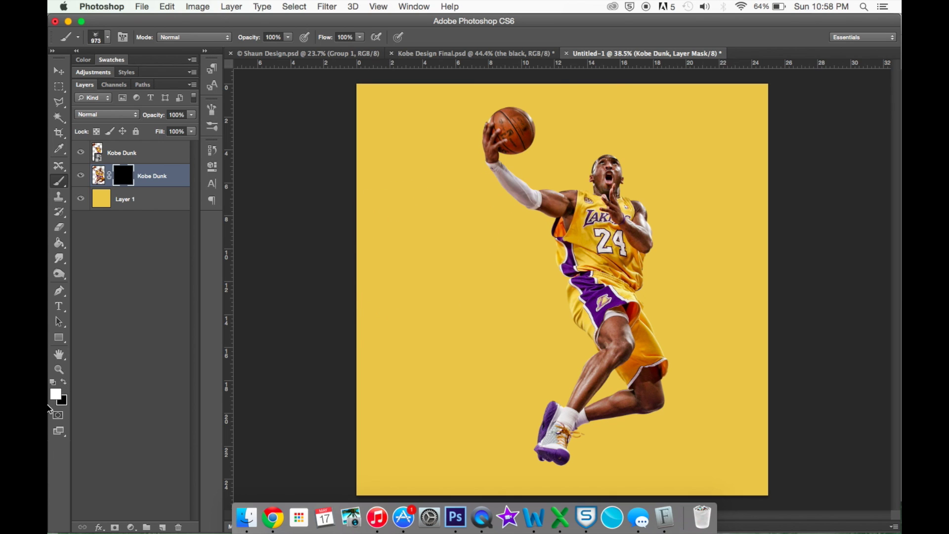
Stamp white splatters on the liquified layer's mask along the left side of the player's hand, jersey, shorts and leg
{"action": "left_click", "coordinate": [428, 284]}
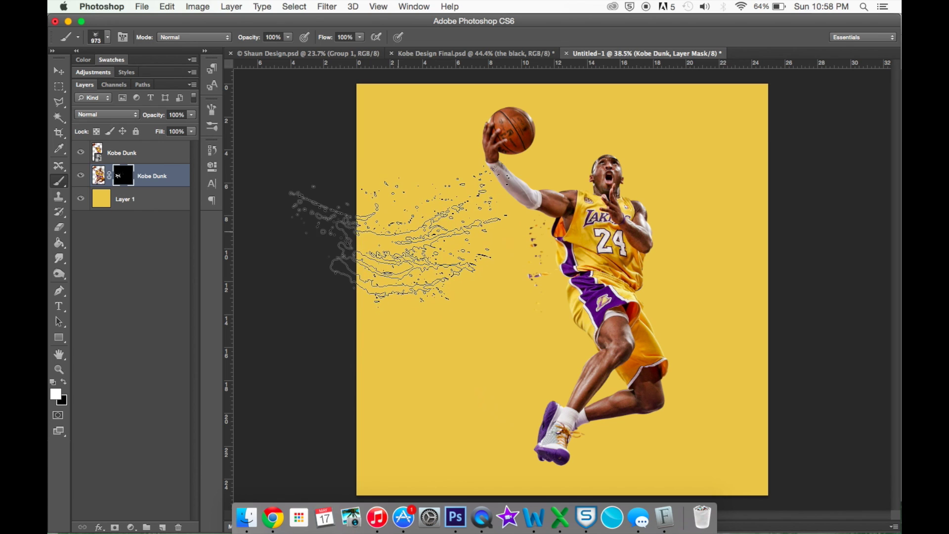
{"action": "left_click", "coordinate": [465, 282]}
{"action": "left_click", "coordinate": [496, 319]}
{"action": "left_click", "coordinate": [508, 383]}
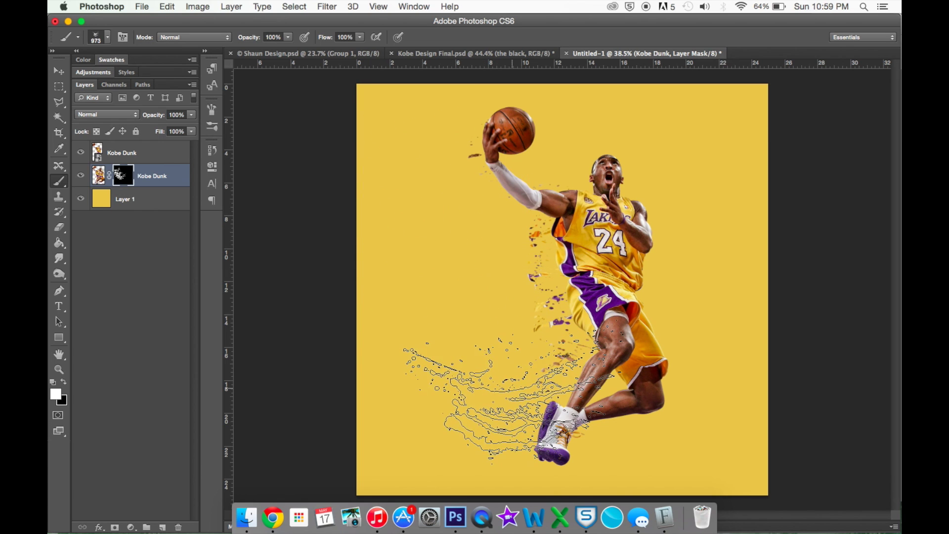
Choose the 1467 px splatter brush and stamp the mask to reveal fragments beside the player's left-hand shoe
{"action": "left_click", "coordinate": [108, 38]}
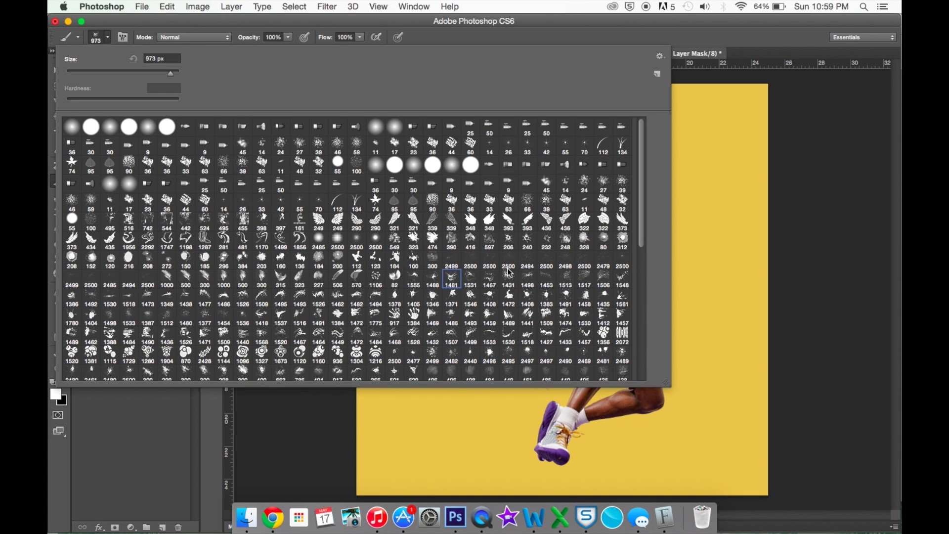
{"action": "left_click", "coordinate": [497, 285]}
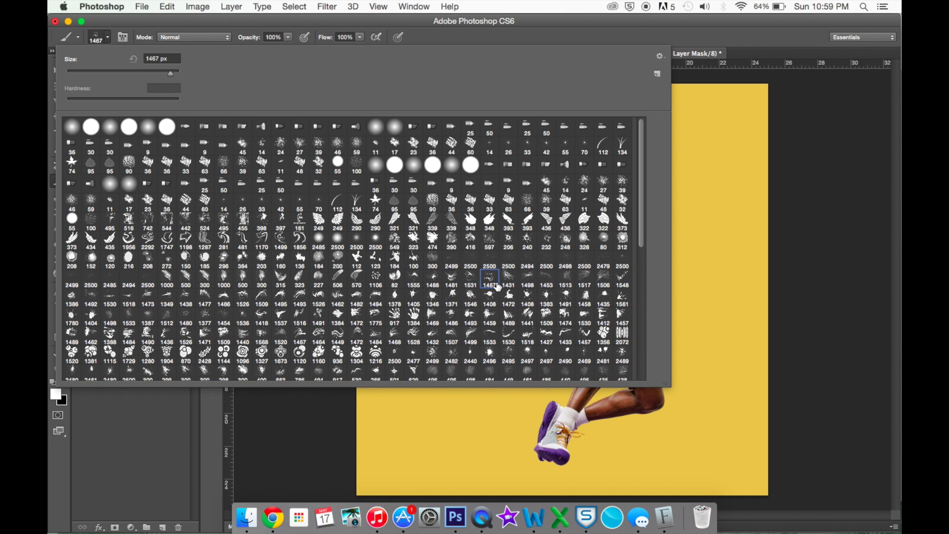
{"action": "left_click", "coordinate": [108, 38]}
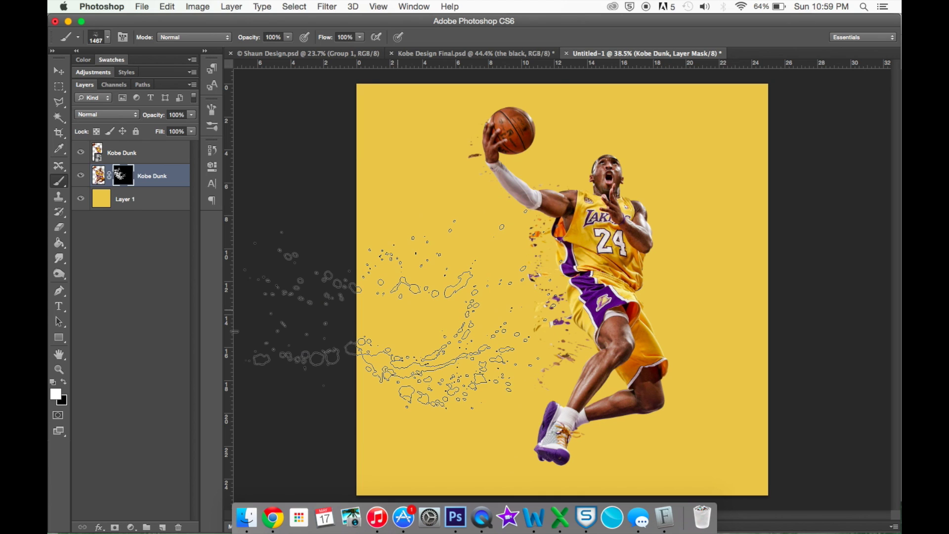
{"action": "left_click", "coordinate": [413, 387]}
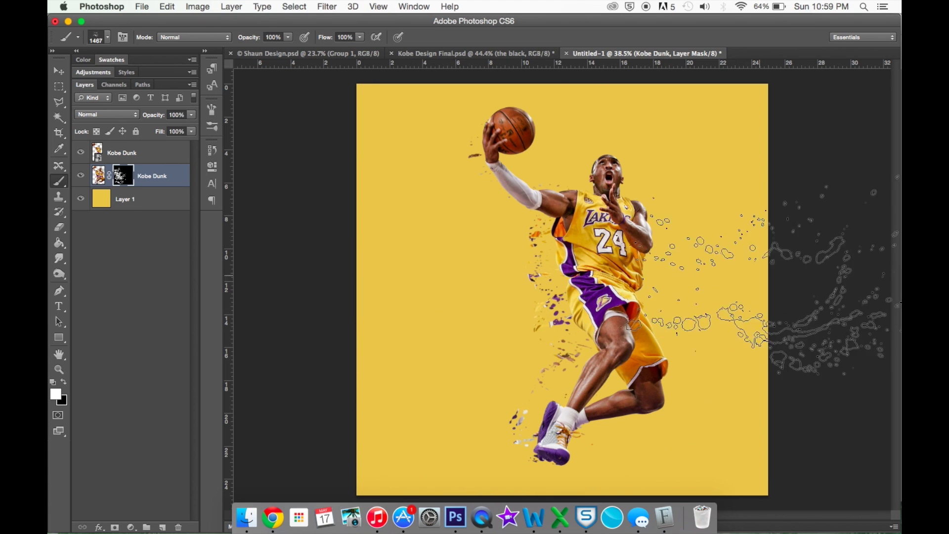
Stamp splatters on the mask along the right side of the head, arm, shorts and leg, undoing the stamp above the head
{"action": "left_click", "coordinate": [743, 192]}
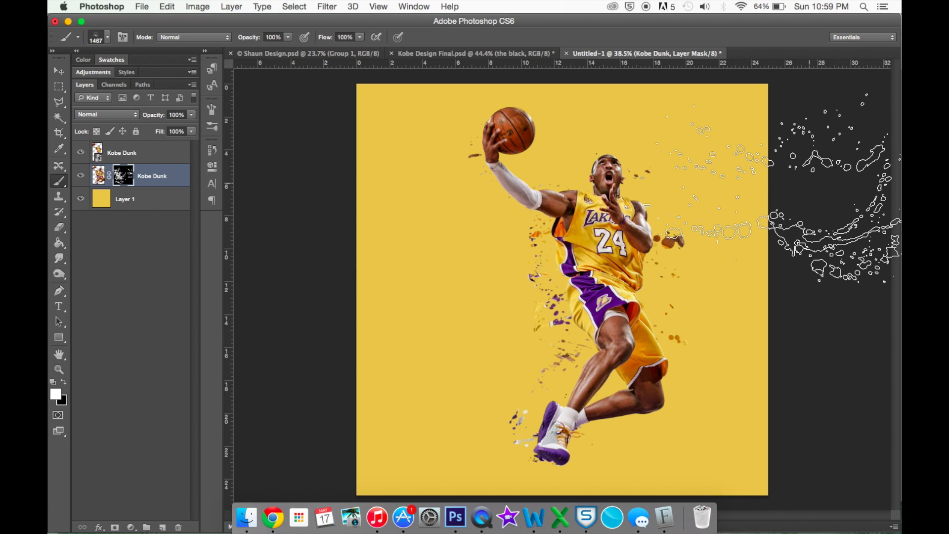
{"action": "left_click", "coordinate": [671, 126]}
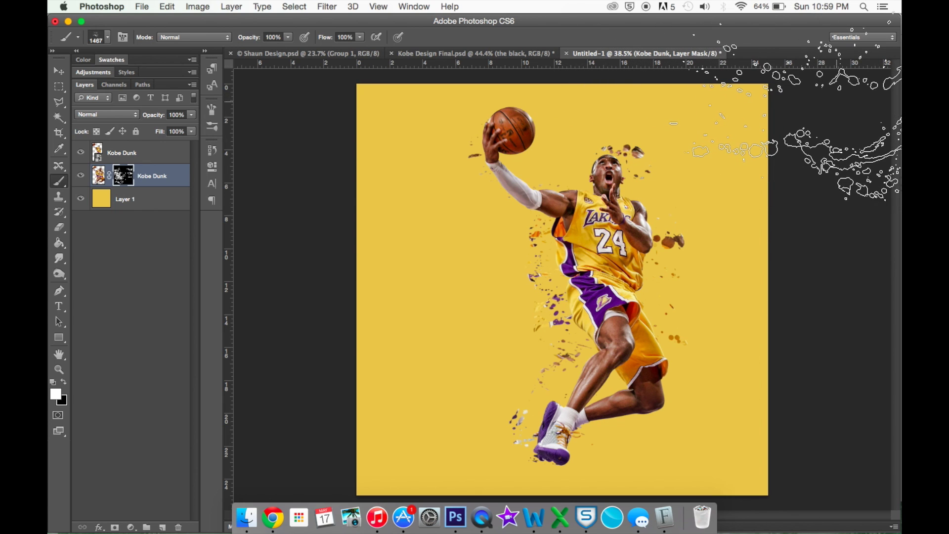
{"action": "key", "text": "super+z"}
{"action": "left_click", "coordinate": [680, 373]}
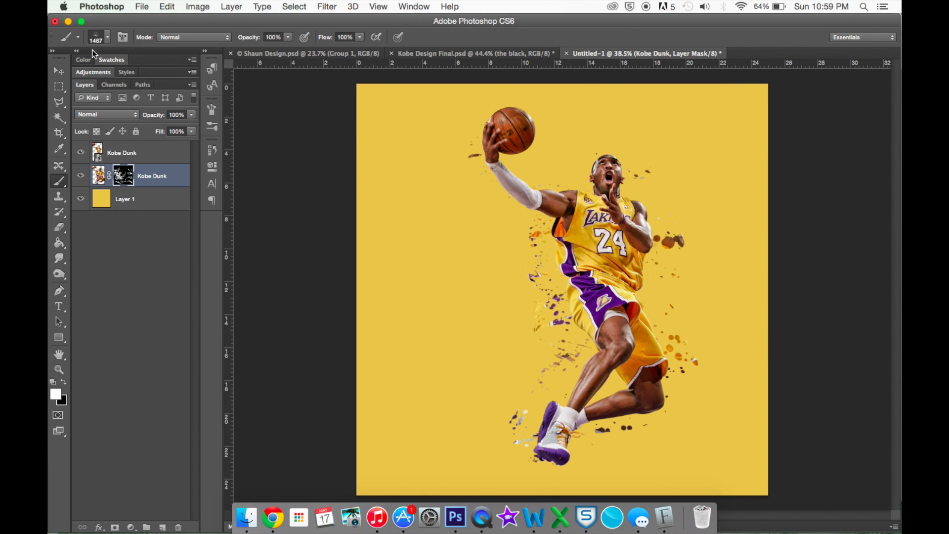
Add a white layer mask to the top Kobe Dunk layer and make black the foreground color
{"action": "left_click", "coordinate": [117, 157]}
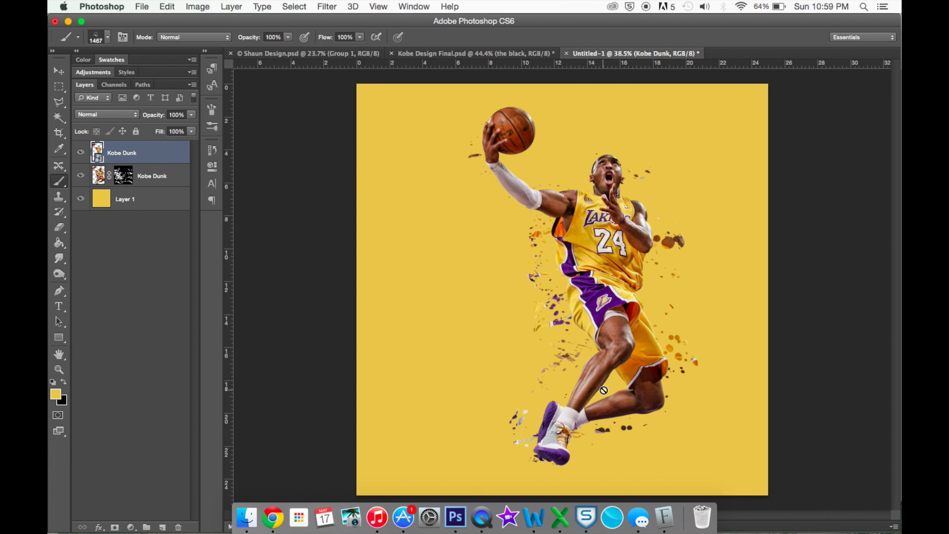
{"action": "left_click", "coordinate": [114, 527]}
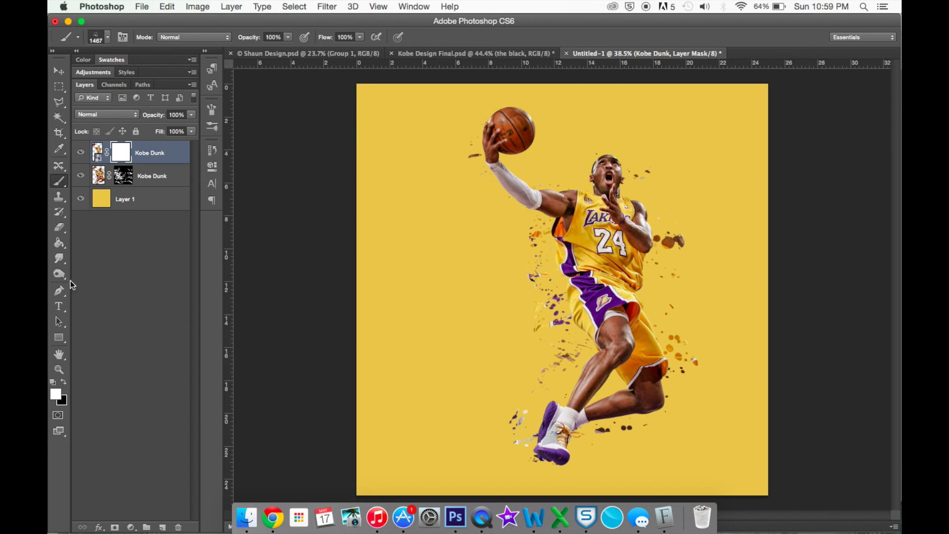
{"action": "left_click", "coordinate": [63, 382]}
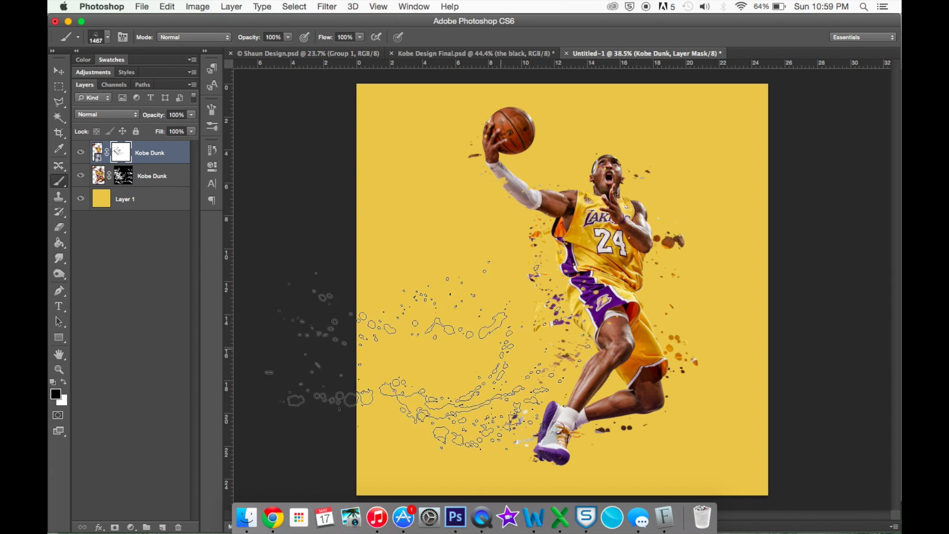
Choose the 1481 px splatter brush tip for stamping on the top Kobe Dunk layer's mask
{"action": "left_click", "coordinate": [107, 38]}
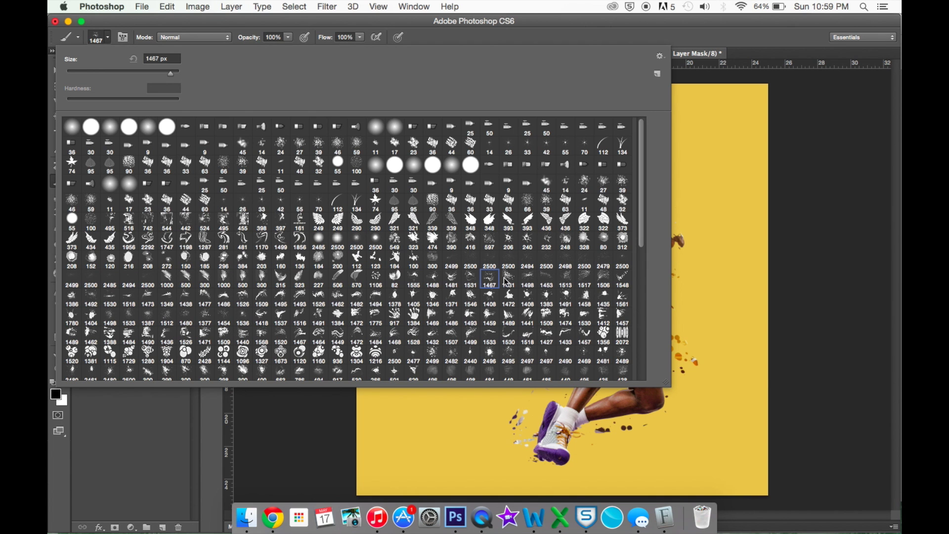
{"action": "left_click", "coordinate": [509, 279]}
{"action": "left_click", "coordinate": [452, 279]}
{"action": "left_click", "coordinate": [108, 37]}
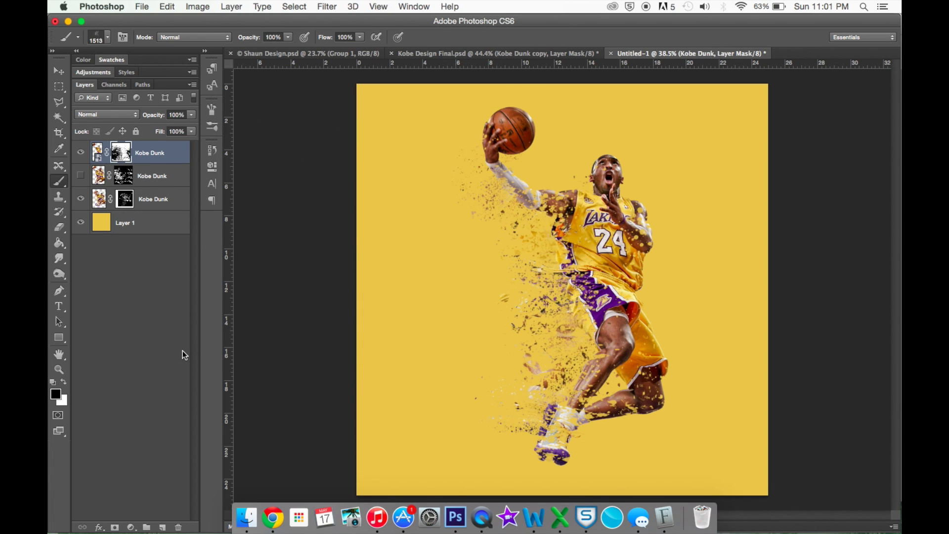
Duplicate the masked top Kobe Dunk layer and rasterize the lower of the two copies
{"action": "left_click", "coordinate": [98, 152]}
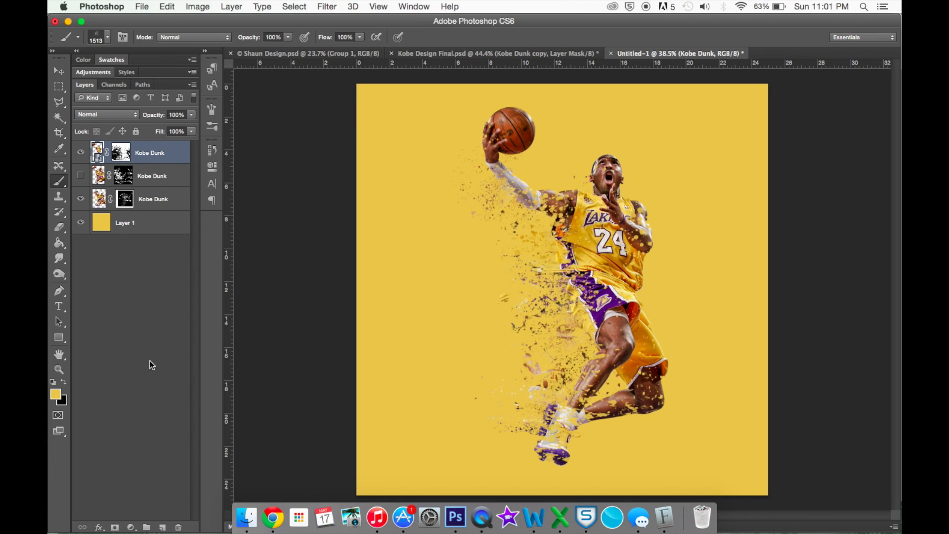
{"action": "key", "text": "super+j"}
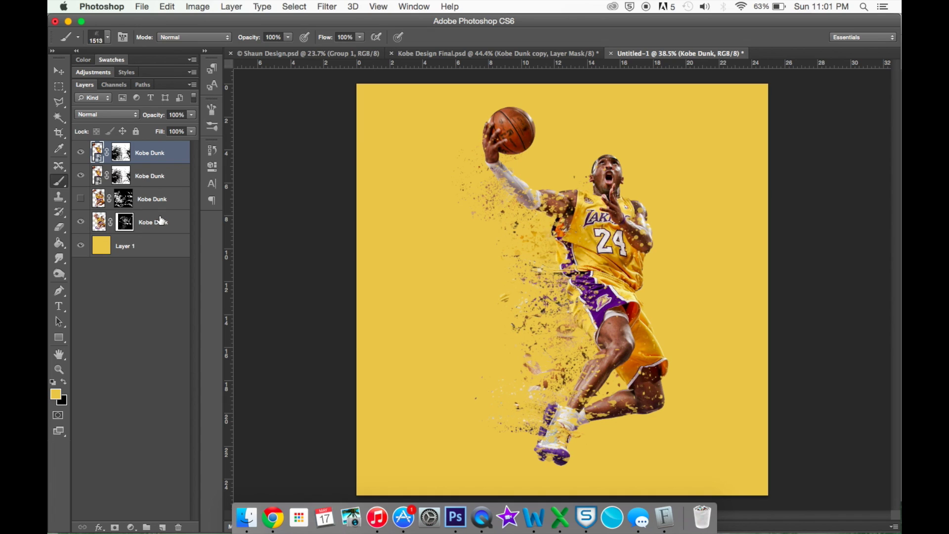
{"action": "left_click", "coordinate": [149, 177]}
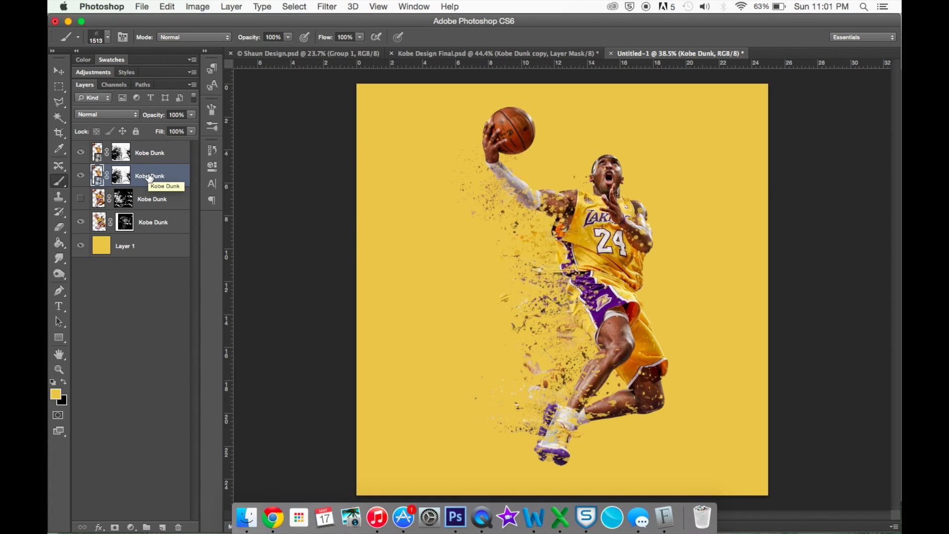
{"action": "left_click", "coordinate": [196, 5]}
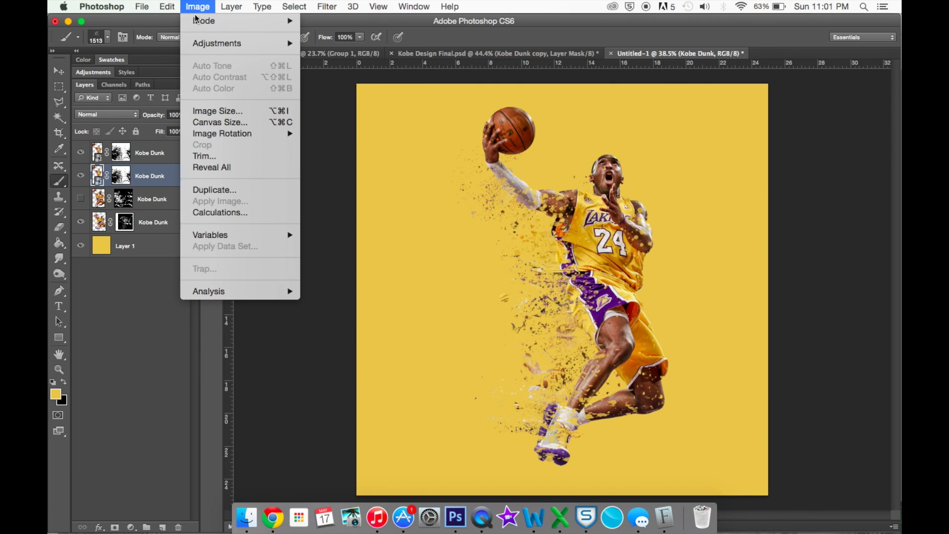
{"action": "mouse_move", "coordinate": [201, 44]}
{"action": "key", "text": "Escape"}
{"action": "right_click", "coordinate": [97, 174]}
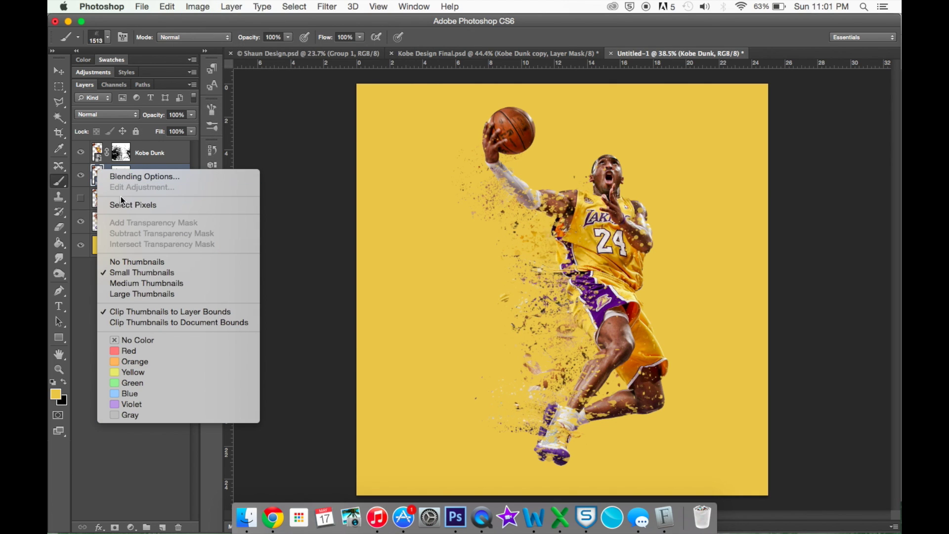
{"action": "left_click", "coordinate": [148, 176]}
{"action": "right_click", "coordinate": [148, 176]}
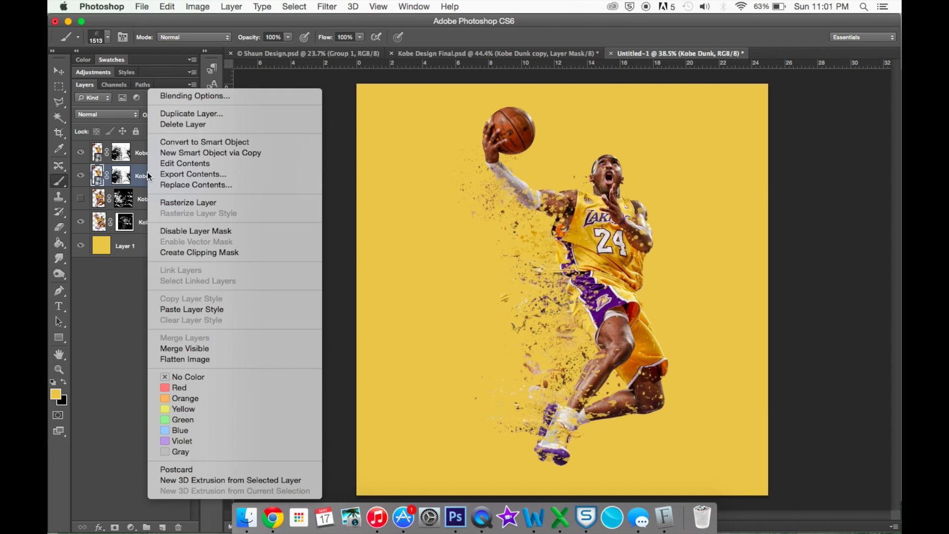
{"action": "left_click", "coordinate": [166, 204]}
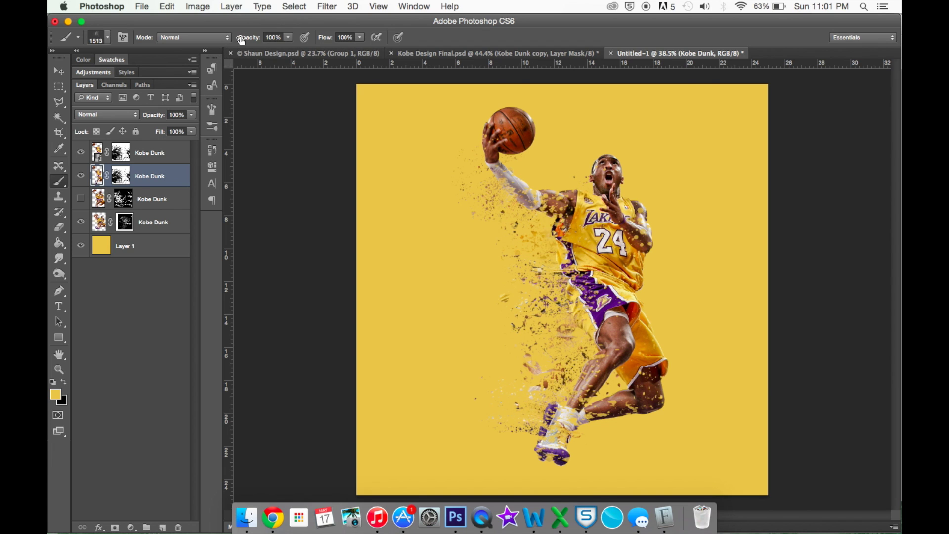
Apply a Black & White adjustment with the Default preset to the rasterized Kobe Dunk copy
{"action": "left_click", "coordinate": [198, 7]}
{"action": "mouse_move", "coordinate": [207, 43]}
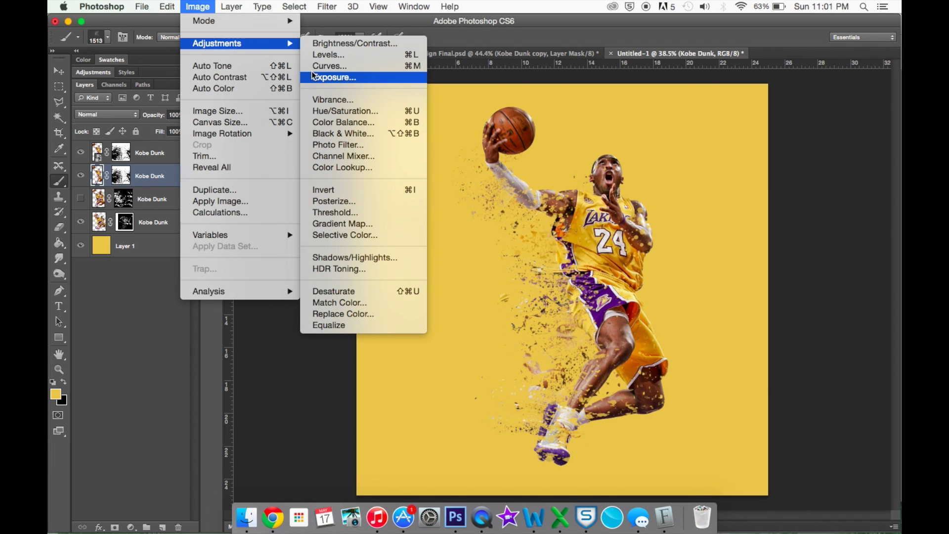
{"action": "left_click", "coordinate": [330, 134]}
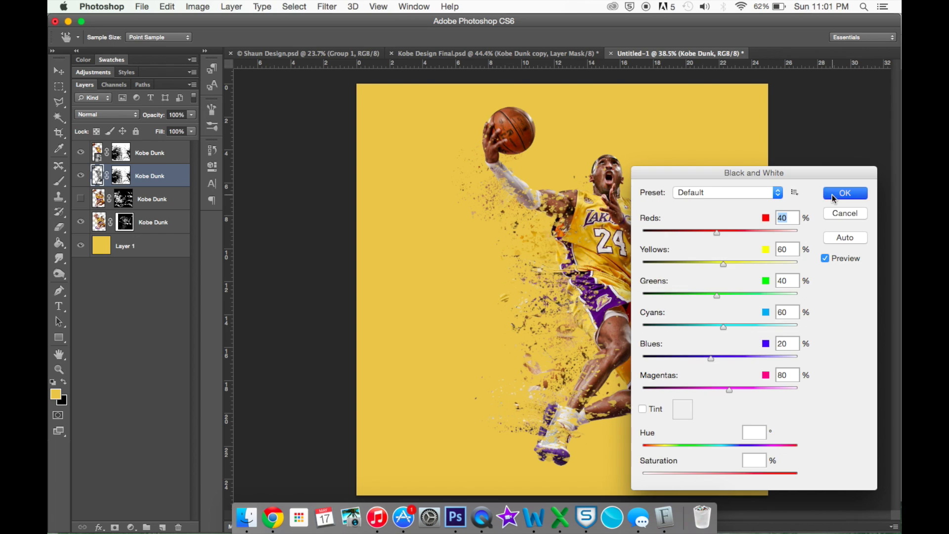
{"action": "left_click", "coordinate": [832, 194]}
Target the top layer's mask and set up a soft round brush with 64% hardness and a size of 112 px
{"action": "key", "text": "b"}
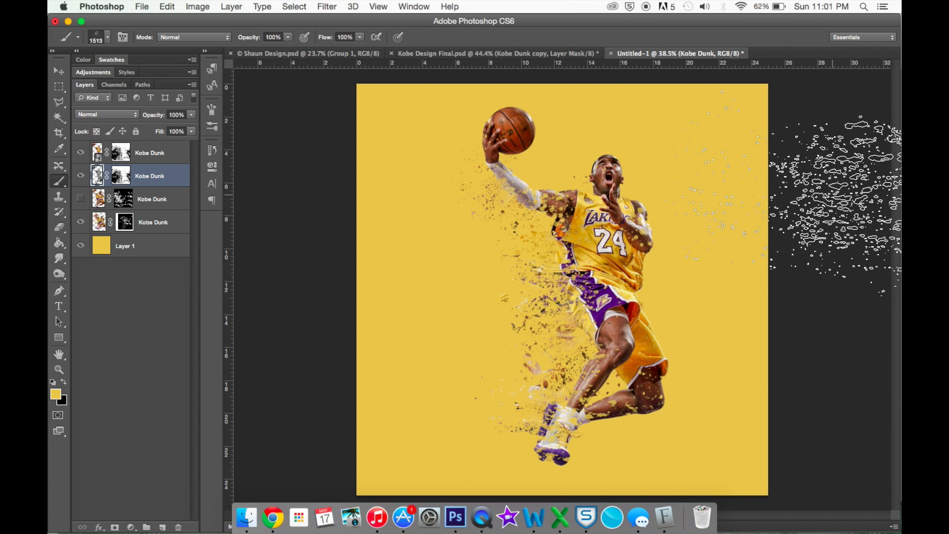
{"action": "left_click", "coordinate": [121, 155]}
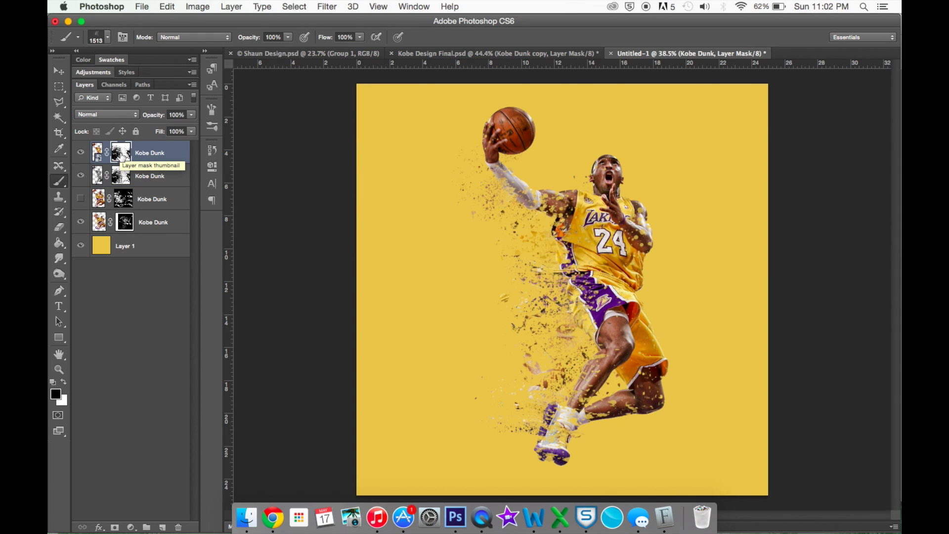
{"action": "left_click", "coordinate": [101, 38]}
{"action": "left_click", "coordinate": [76, 133]}
{"action": "left_click", "coordinate": [138, 99]}
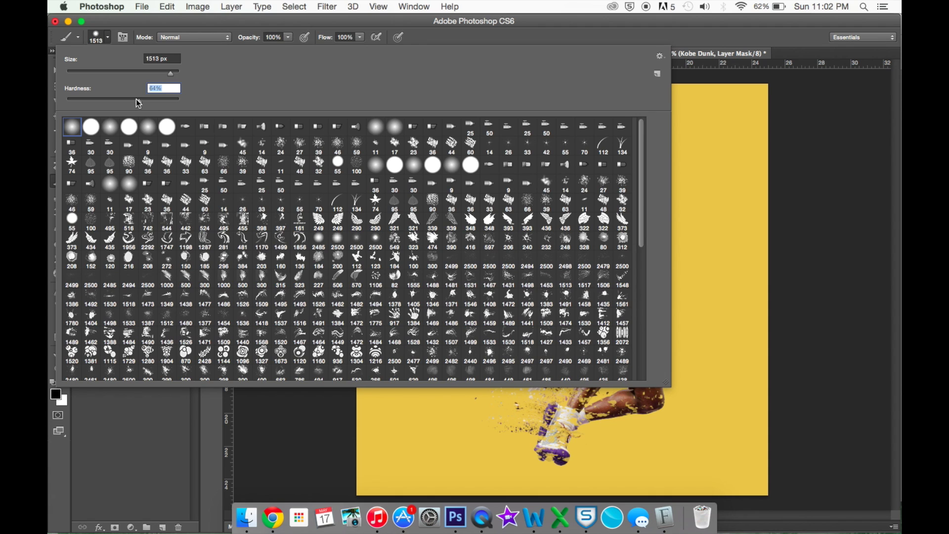
{"action": "left_click", "coordinate": [112, 41]}
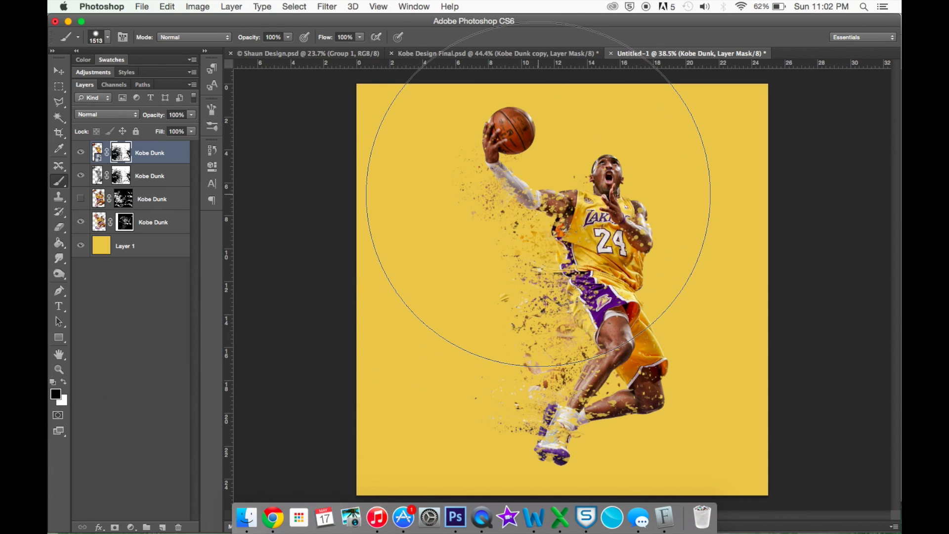
{"action": "left_click_drag", "start_coordinate": [538, 193], "coordinate": [379, 184]}
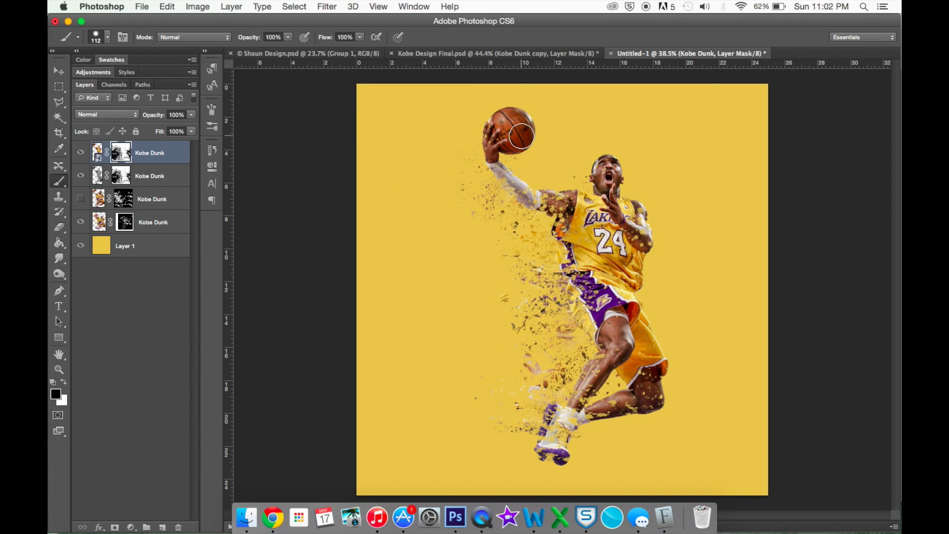
Paint black with a 66 px brush on the top mask over the raised upper arm, face and neck to reveal greyscale skin
{"action": "scroll", "coordinate": [522, 136], "scroll_direction": "up", "scroll_amount": 5}
{"action": "scroll", "coordinate": [521, 136], "scroll_direction": "up", "scroll_amount": 5}
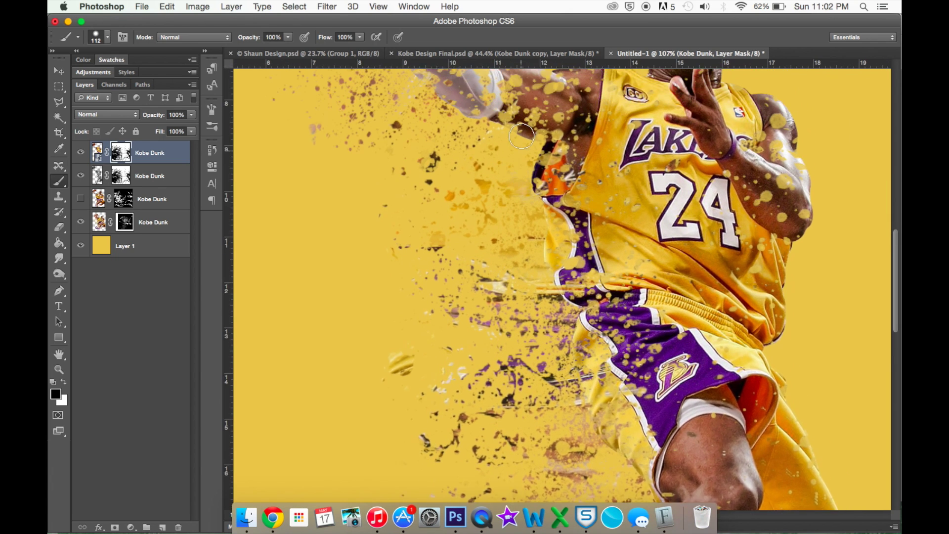
{"action": "scroll", "coordinate": [522, 136], "scroll_direction": "up", "scroll_amount": 1}
{"action": "mouse_move", "coordinate": [536, 202]}
{"action": "left_mouse_down"}
{"action": "mouse_move", "coordinate": [524, 247]}
{"action": "mouse_move", "coordinate": [558, 171]}
{"action": "mouse_move", "coordinate": [542, 208]}
{"action": "mouse_move", "coordinate": [517, 174]}
{"action": "mouse_move", "coordinate": [569, 176]}
{"action": "mouse_move", "coordinate": [573, 206]}
{"action": "mouse_move", "coordinate": [582, 179]}
{"action": "mouse_move", "coordinate": [567, 230]}
{"action": "mouse_move", "coordinate": [535, 234]}
{"action": "mouse_move", "coordinate": [526, 213]}
{"action": "mouse_move", "coordinate": [691, 90]}
{"action": "mouse_move", "coordinate": [724, 106]}
{"action": "mouse_move", "coordinate": [655, 111]}
{"action": "mouse_move", "coordinate": [709, 111]}
{"action": "mouse_move", "coordinate": [666, 136]}
{"action": "mouse_move", "coordinate": [701, 130]}
{"action": "mouse_move", "coordinate": [648, 144]}
{"action": "mouse_move", "coordinate": [677, 158]}
{"action": "mouse_move", "coordinate": [656, 169]}
{"action": "mouse_move", "coordinate": [726, 155]}
{"action": "mouse_move", "coordinate": [714, 148]}
{"action": "mouse_move", "coordinate": [712, 174]}
{"action": "mouse_move", "coordinate": [666, 172]}
{"action": "left_mouse_up"}
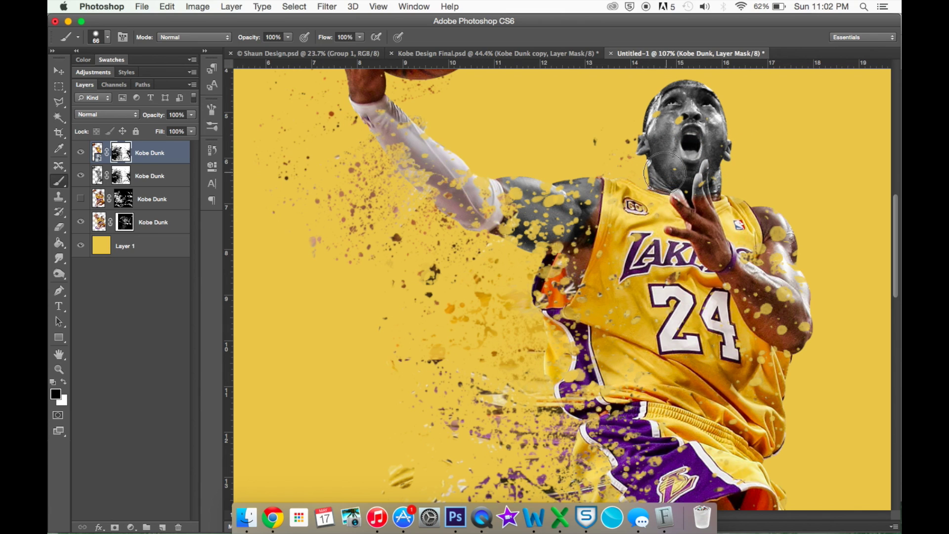
Paint black on the top mask over the bent arm, hands and legs to reveal the greyscale skin
{"action": "scroll", "coordinate": [664, 173], "scroll_direction": "up", "scroll_amount": 5}
{"action": "scroll", "coordinate": [664, 173], "scroll_direction": "left", "scroll_amount": 2}
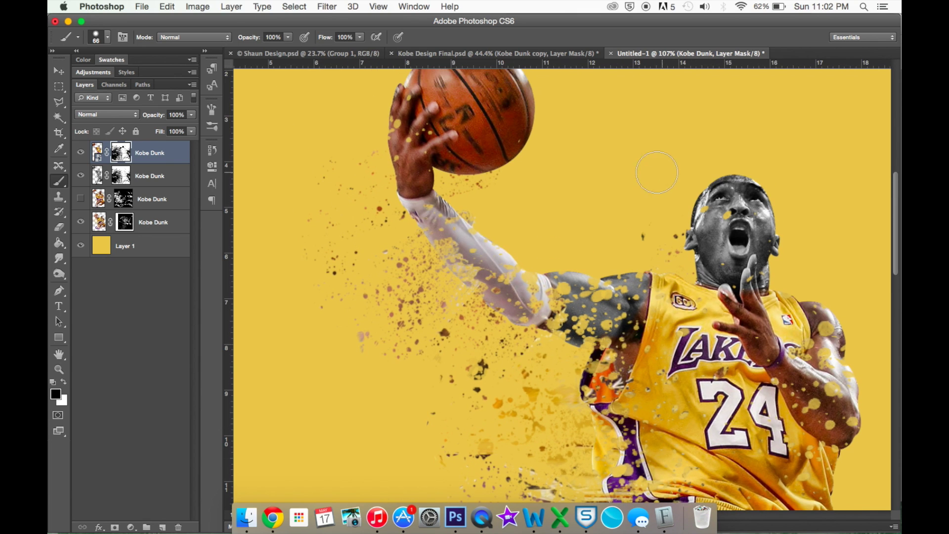
{"action": "scroll", "coordinate": [534, 250], "scroll_direction": "down", "scroll_amount": 4}
{"action": "scroll", "coordinate": [534, 250], "scroll_direction": "right", "scroll_amount": 3}
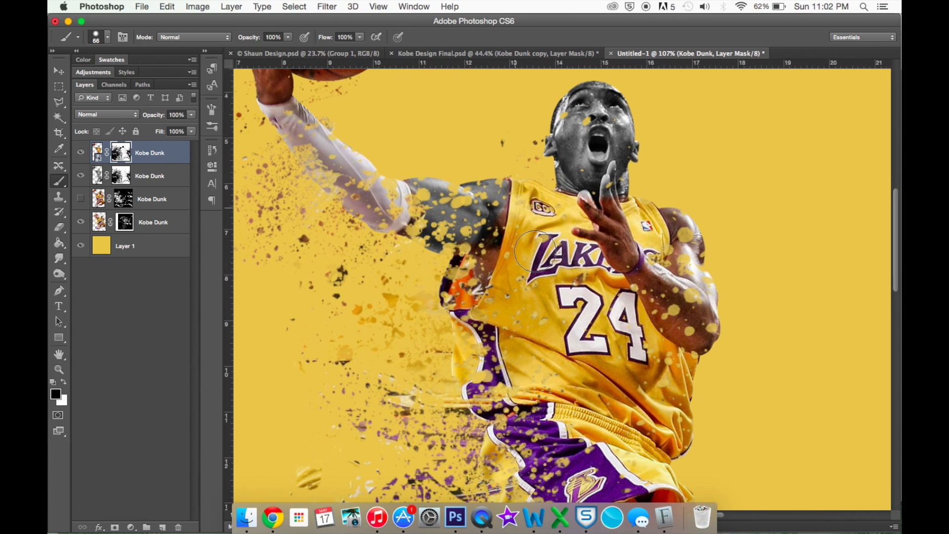
{"action": "mouse_move", "coordinate": [707, 254]}
{"action": "left_mouse_down"}
{"action": "mouse_move", "coordinate": [725, 321]}
{"action": "mouse_move", "coordinate": [705, 329]}
{"action": "mouse_move", "coordinate": [691, 319]}
{"action": "mouse_move", "coordinate": [704, 336]}
{"action": "left_mouse_up"}
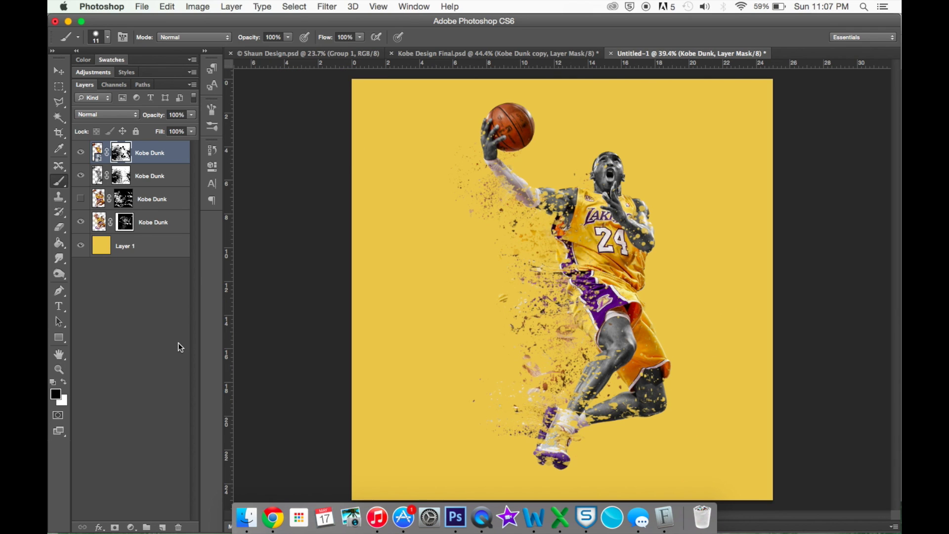
Add the text THE BLACK beside the player in black Ostrich Sans at 72 pt
{"action": "left_click", "coordinate": [52, 310]}
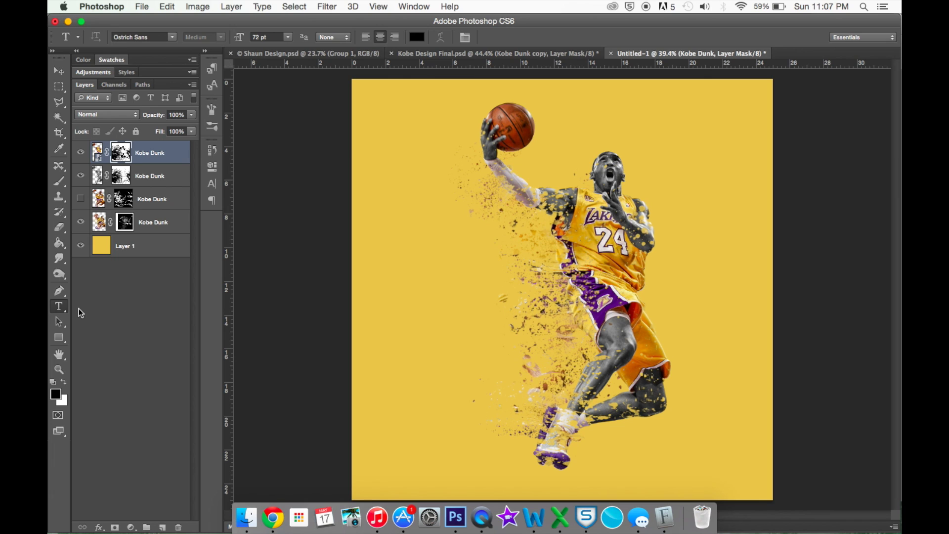
{"action": "left_click", "coordinate": [694, 256]}
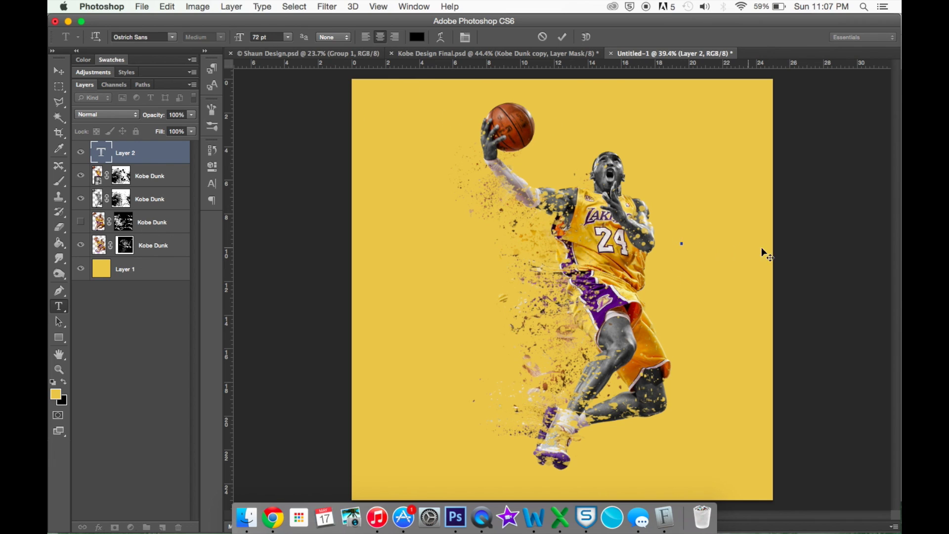
{"action": "type", "text": "THE"}
{"action": "type", "text": " BA"}
{"action": "type", "text": "ACK"}
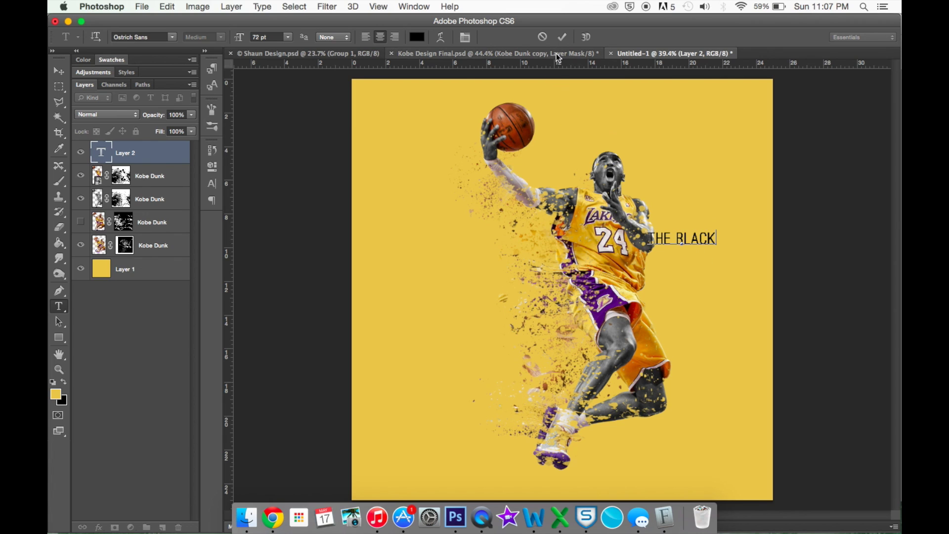
{"action": "left_click", "coordinate": [562, 37]}
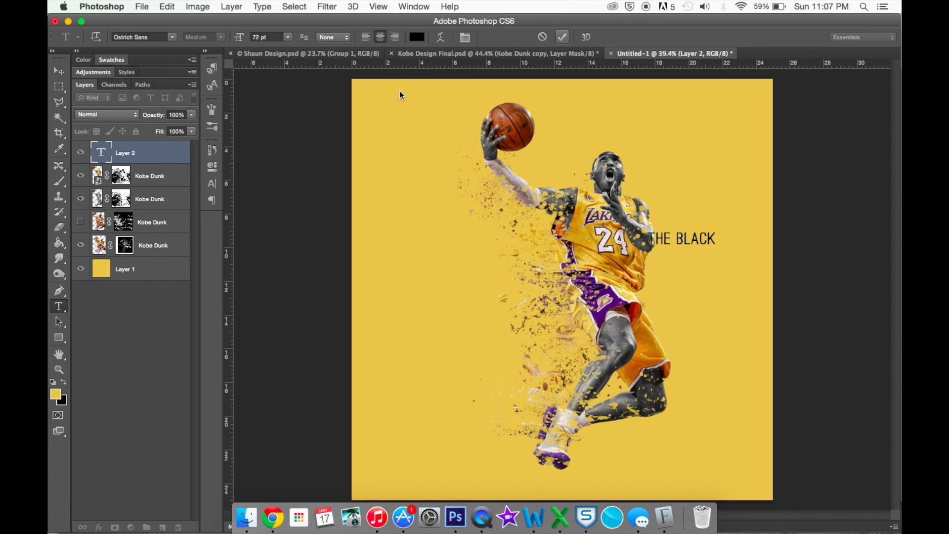
Move THE BLACK clear of the player's elbow and scale it up to about 125%
{"action": "left_click", "coordinate": [58, 72]}
{"action": "left_click_drag", "start_coordinate": [699, 241], "coordinate": [726, 240]}
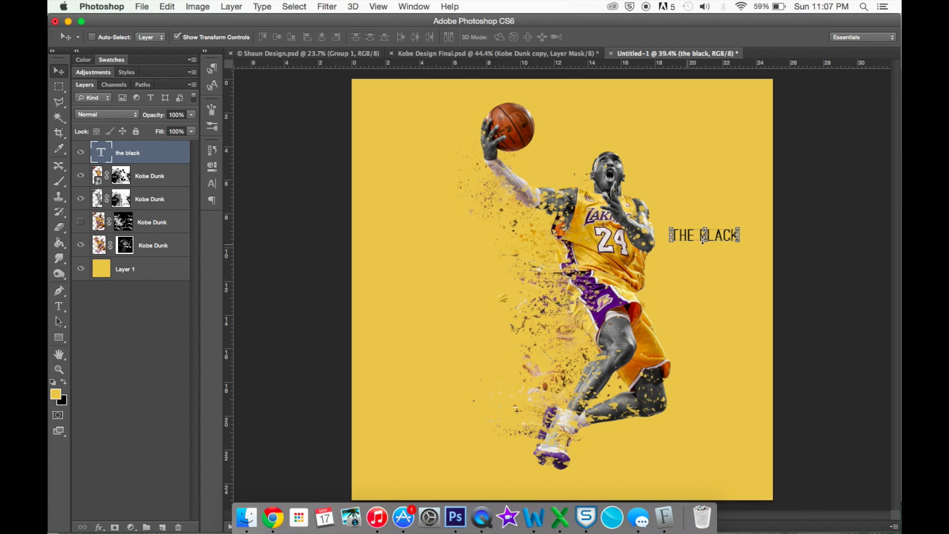
{"action": "left_click_drag", "start_coordinate": [739, 228], "coordinate": [760, 216]}
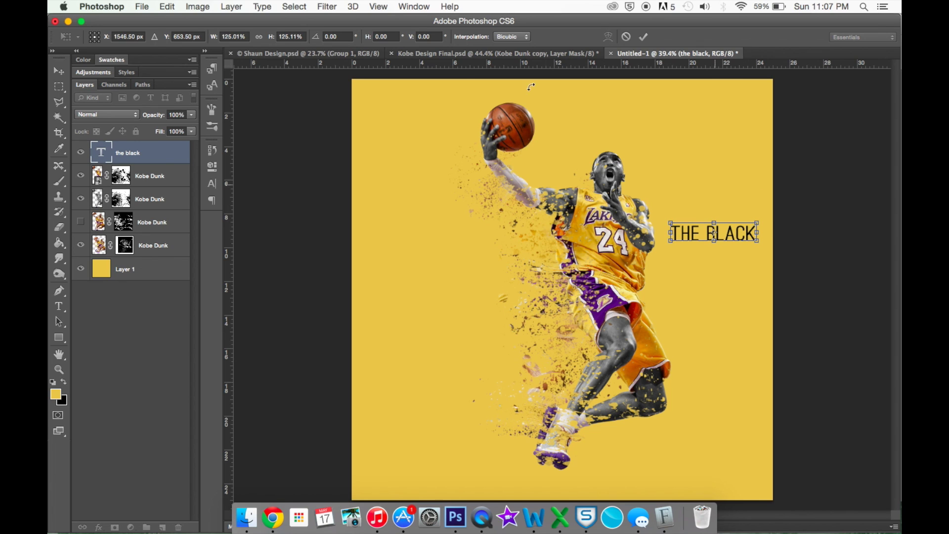
{"action": "left_click", "coordinate": [643, 36]}
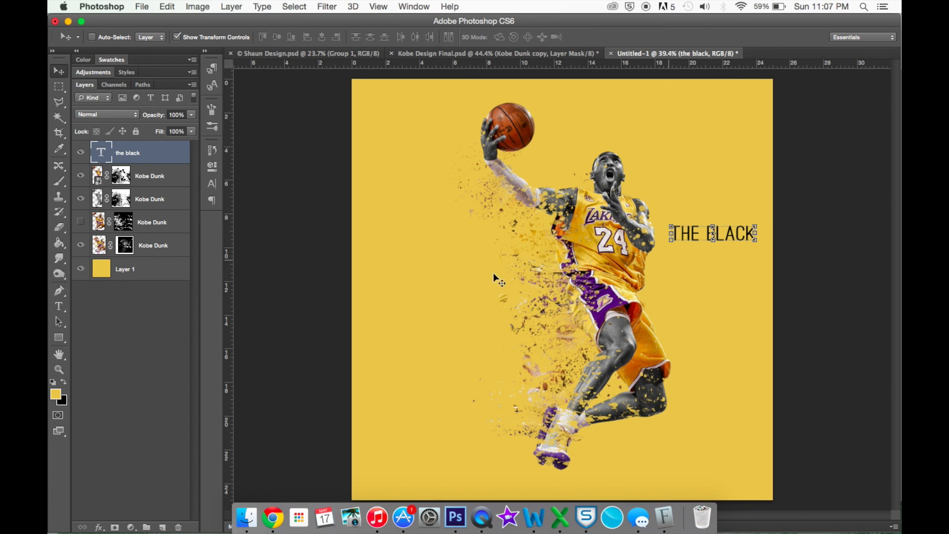
Add the text MAMBA below THE BLACK and scale it up to about 182% so both words have similar widths
{"action": "key", "text": "t"}
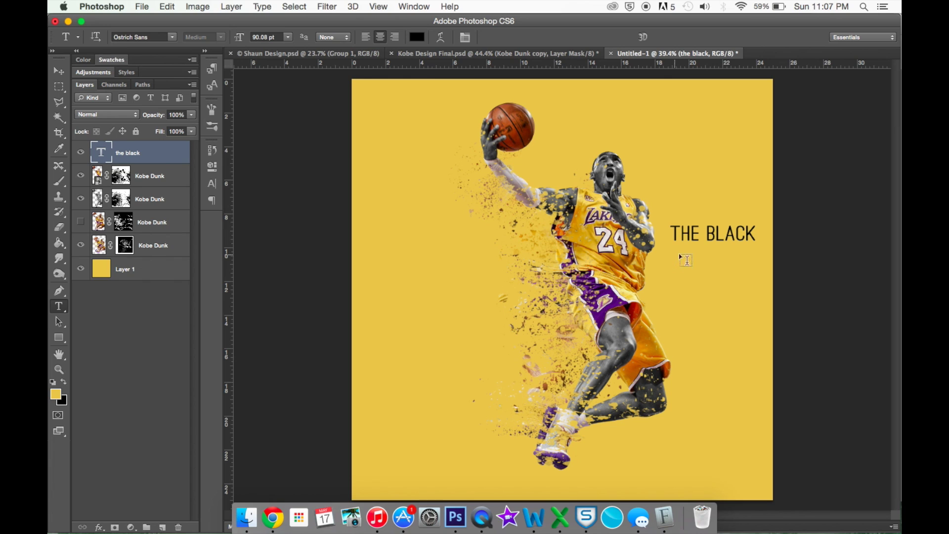
{"action": "left_click", "coordinate": [691, 254]}
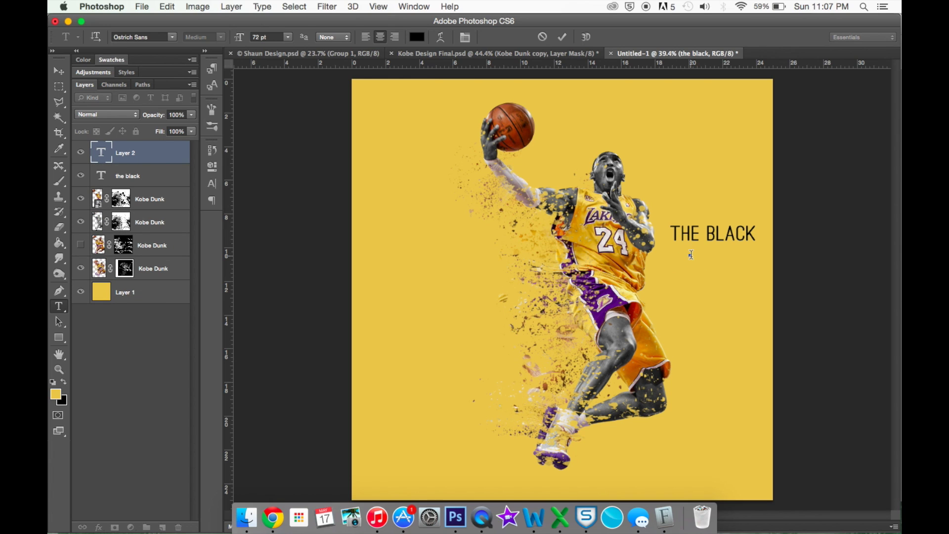
{"action": "type", "text": "MAMBA"}
{"action": "left_click", "coordinate": [58, 72]}
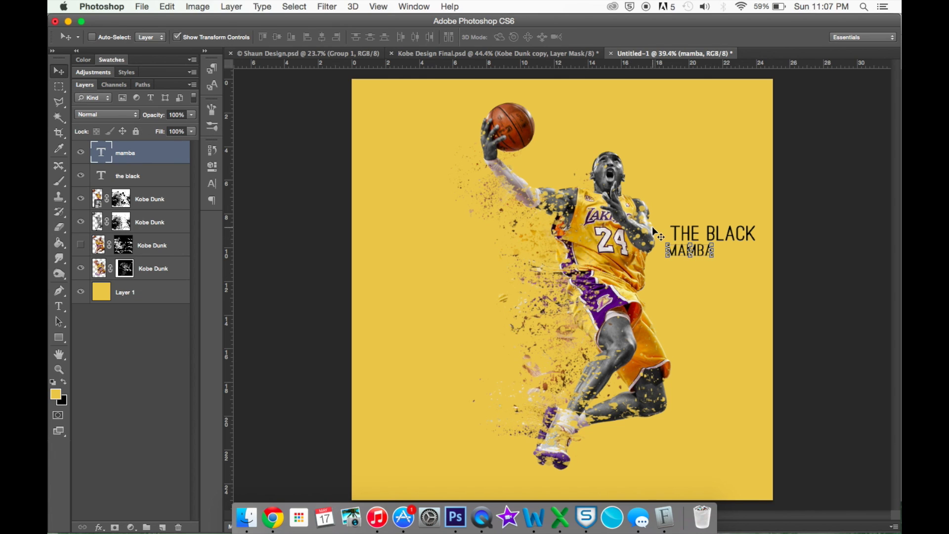
{"action": "left_click_drag", "start_coordinate": [713, 242], "coordinate": [743, 259]}
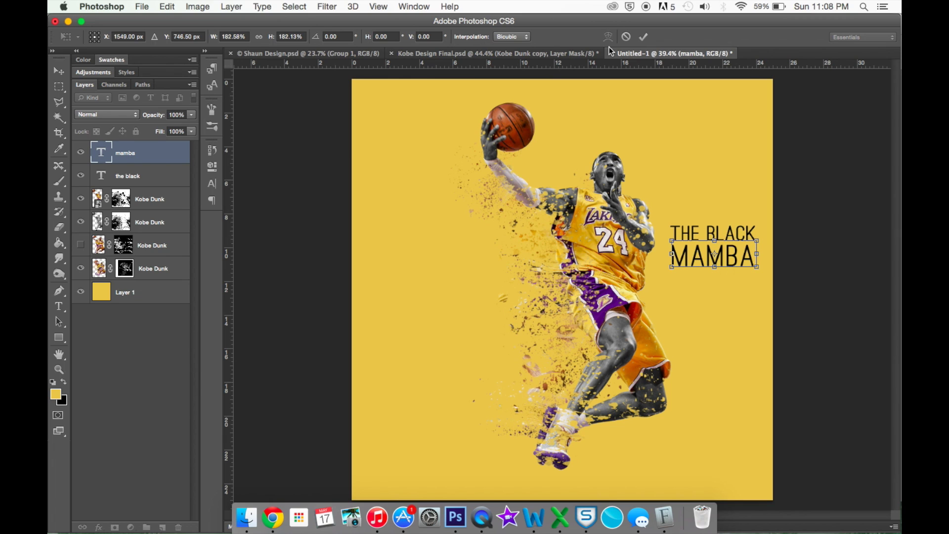
{"action": "left_click", "coordinate": [640, 39]}
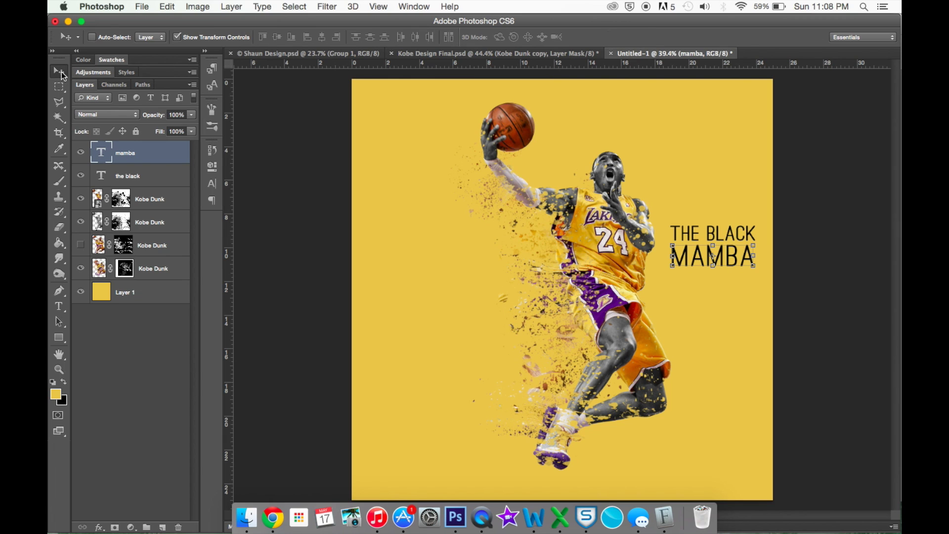
Align the two text layers by their horizontal centers and nudge MAMBA slightly up and to the right
{"action": "left_click", "coordinate": [140, 177], "text": "shift"}
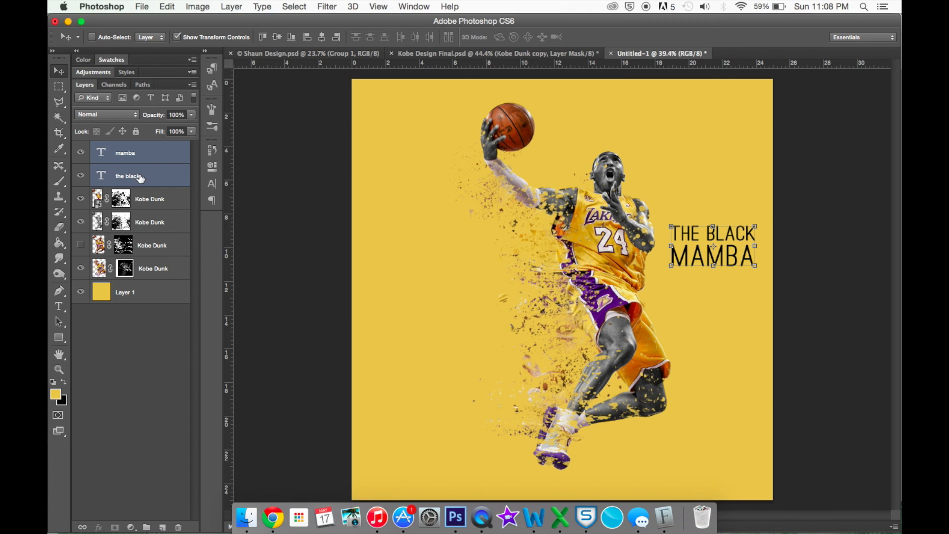
{"action": "left_click", "coordinate": [321, 39]}
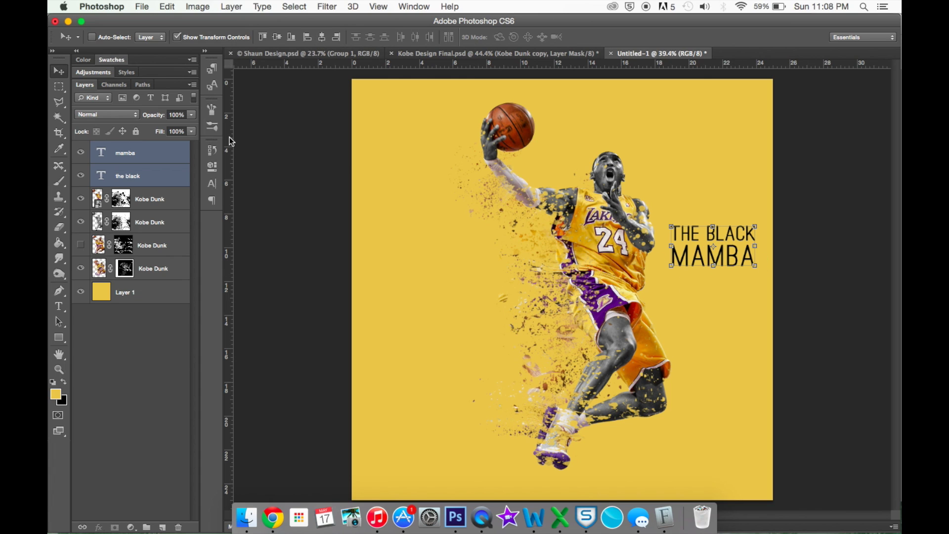
{"action": "left_click", "coordinate": [155, 162]}
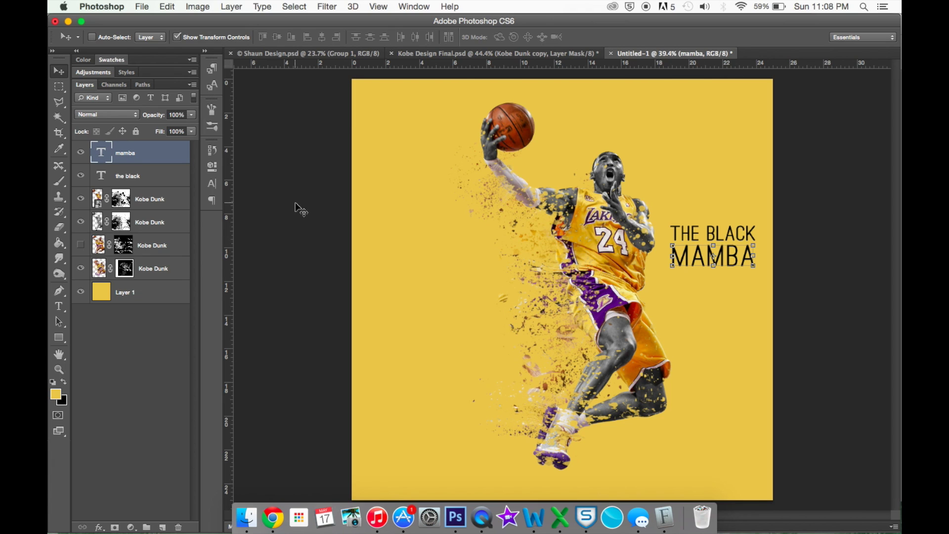
{"action": "key", "text": "shift+Up"}
{"action": "key", "text": "Right"}
{"action": "key", "text": "Right"}
{"action": "key", "text": "Right"}
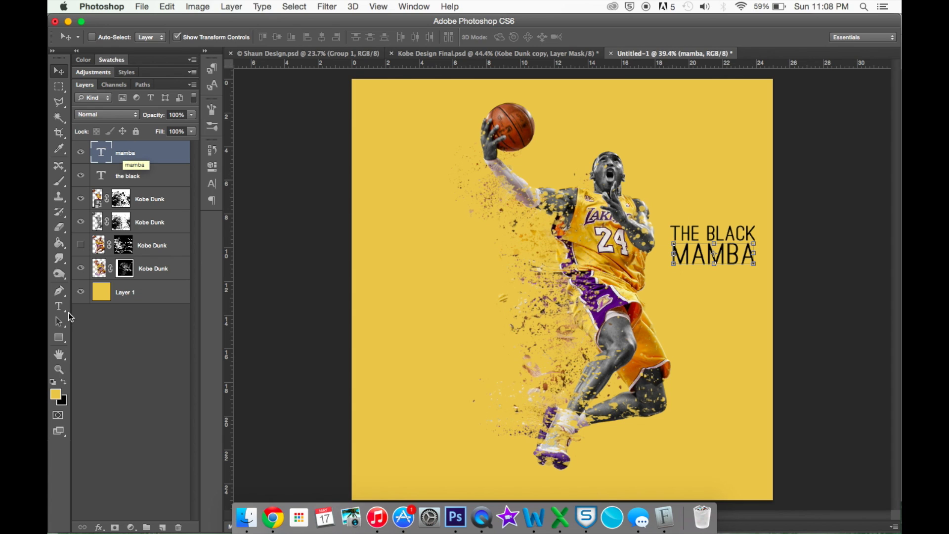
Duplicate the mamba text layer and rasterize both copies
{"action": "key", "text": "super+j"}
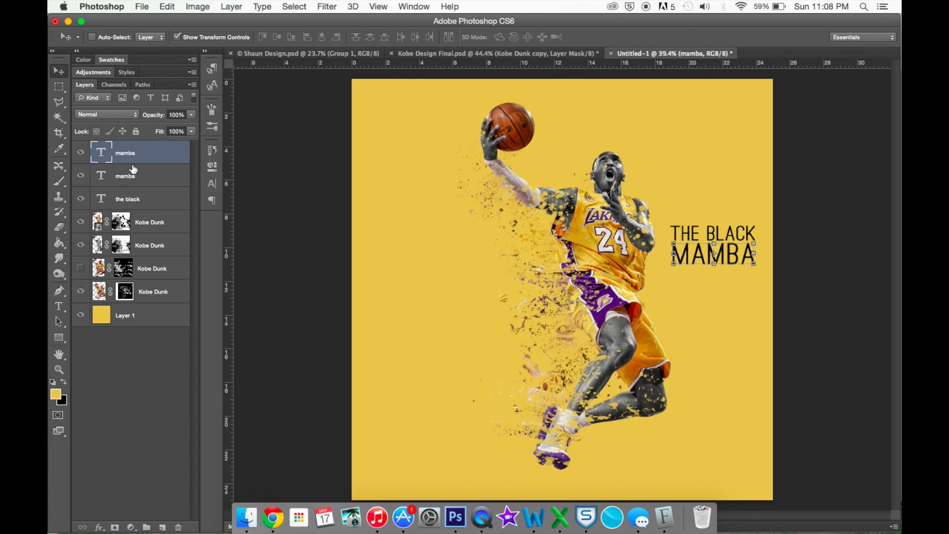
{"action": "right_click", "coordinate": [119, 154]}
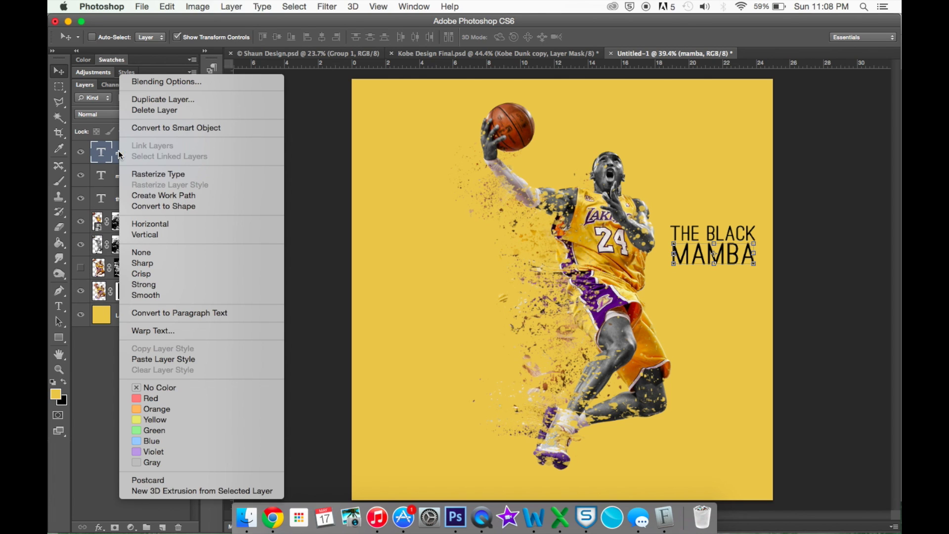
{"action": "left_click", "coordinate": [164, 174]}
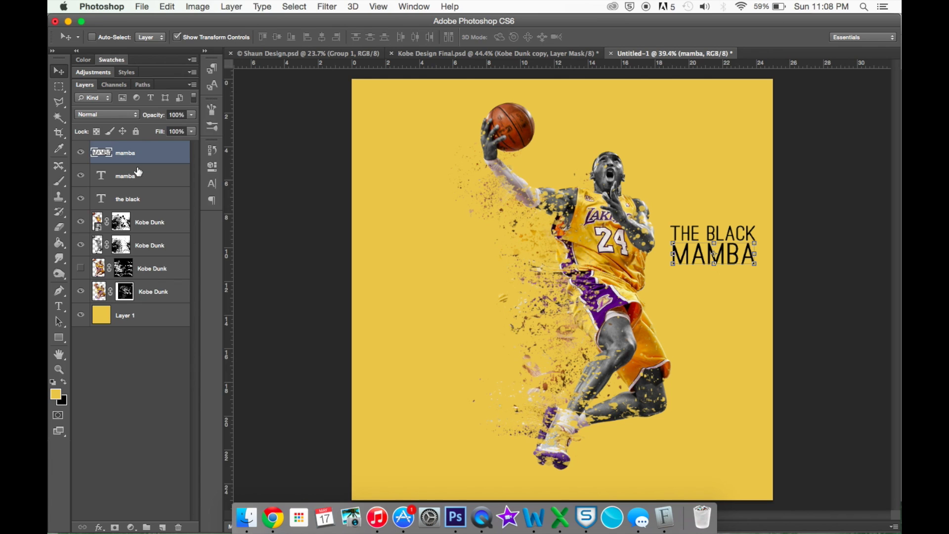
{"action": "right_click", "coordinate": [137, 171]}
{"action": "left_click", "coordinate": [152, 176]}
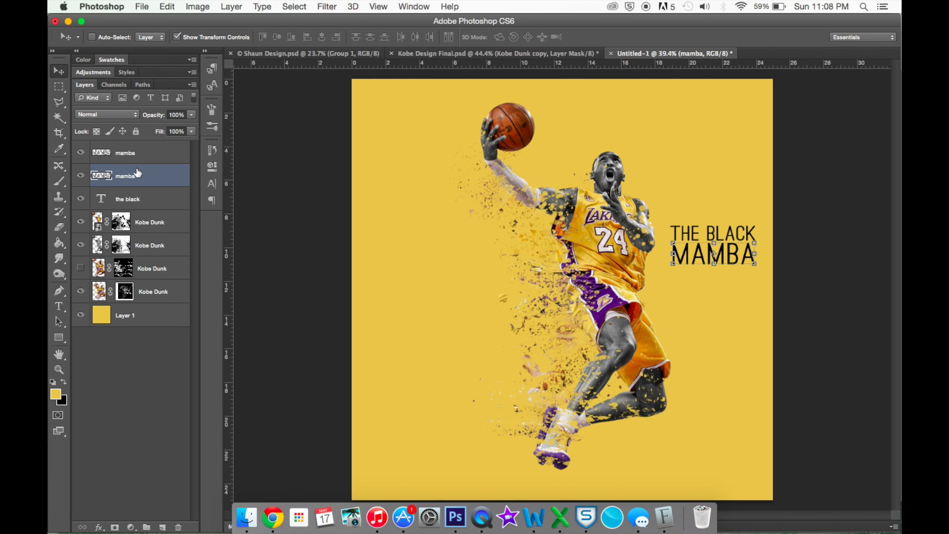
Select the lower half of MAMBA with a slanted Polygonal Lasso outline and copy it from the upper mamba layer to a new layer
{"action": "left_click", "coordinate": [55, 103]}
{"action": "left_click", "coordinate": [54, 106]}
{"action": "left_click", "coordinate": [120, 110]}
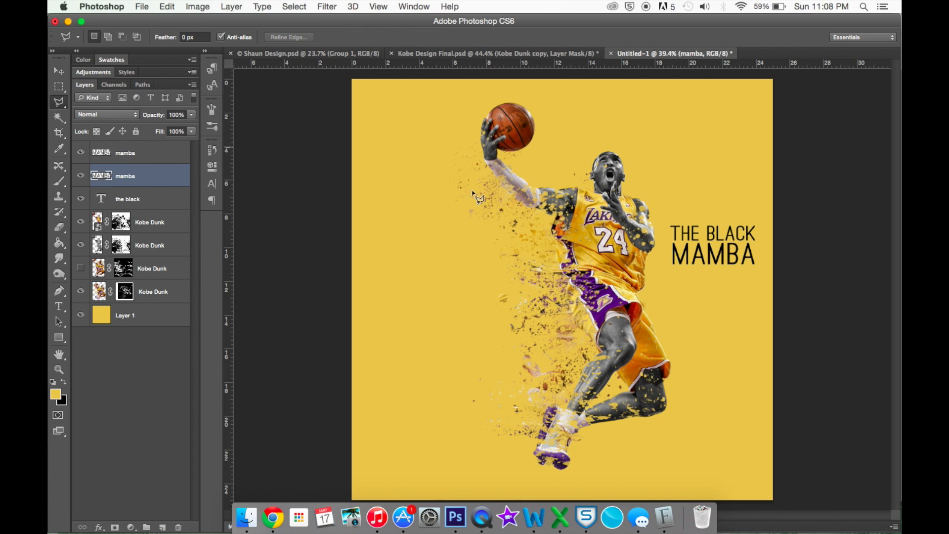
{"action": "left_click", "coordinate": [646, 258]}
{"action": "left_click", "coordinate": [786, 251]}
{"action": "left_click", "coordinate": [775, 292]}
{"action": "left_click", "coordinate": [646, 258]}
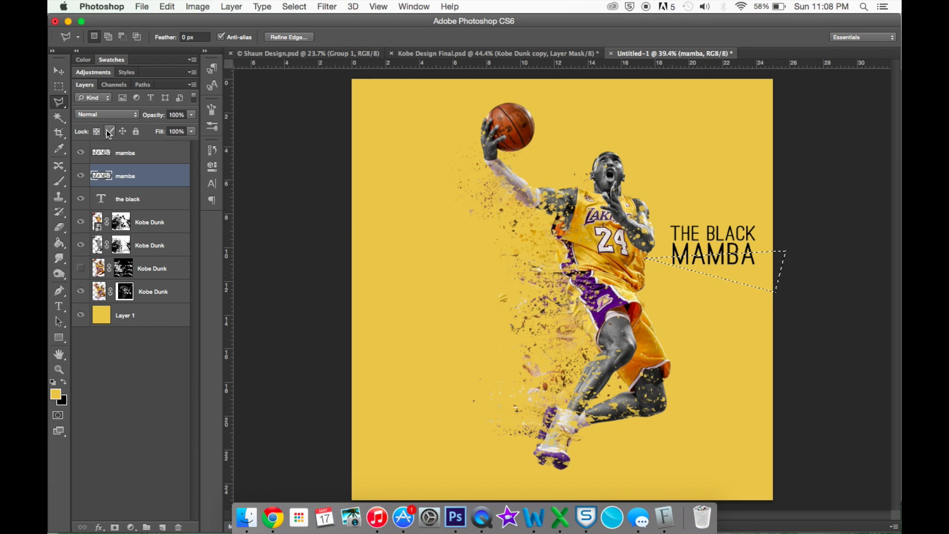
{"action": "left_click", "coordinate": [133, 153]}
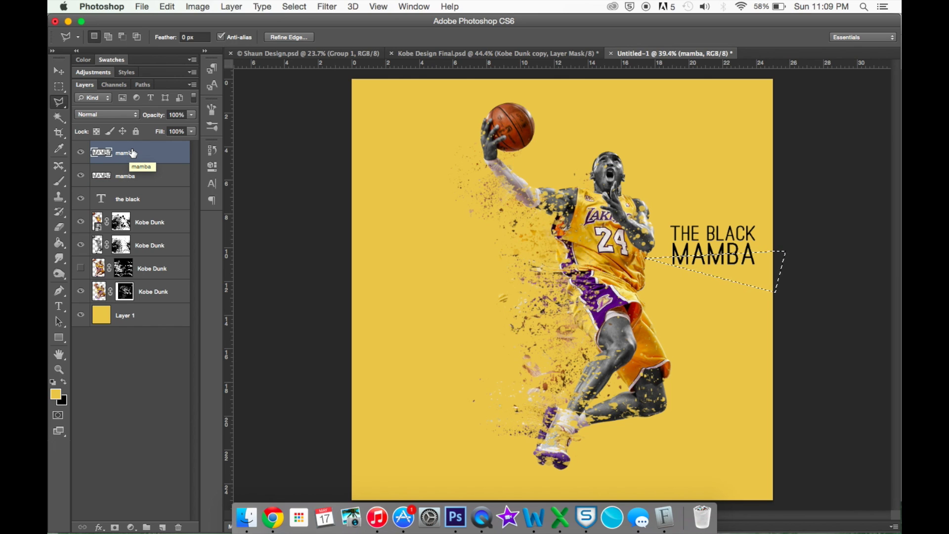
{"action": "key", "text": "super+j"}
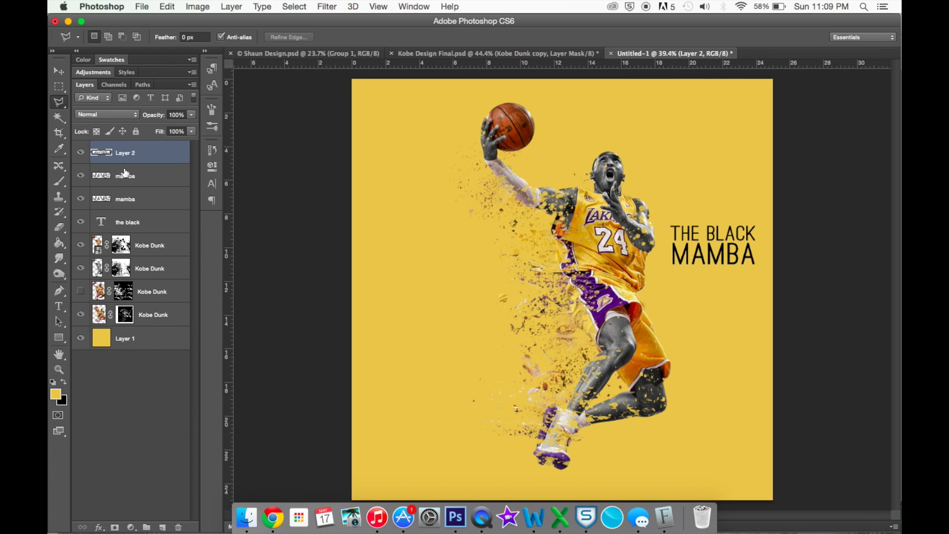
Delete the upper full mamba layer and erase the copied lower half of the letters from the remaining mamba layer
{"action": "left_click", "coordinate": [126, 177]}
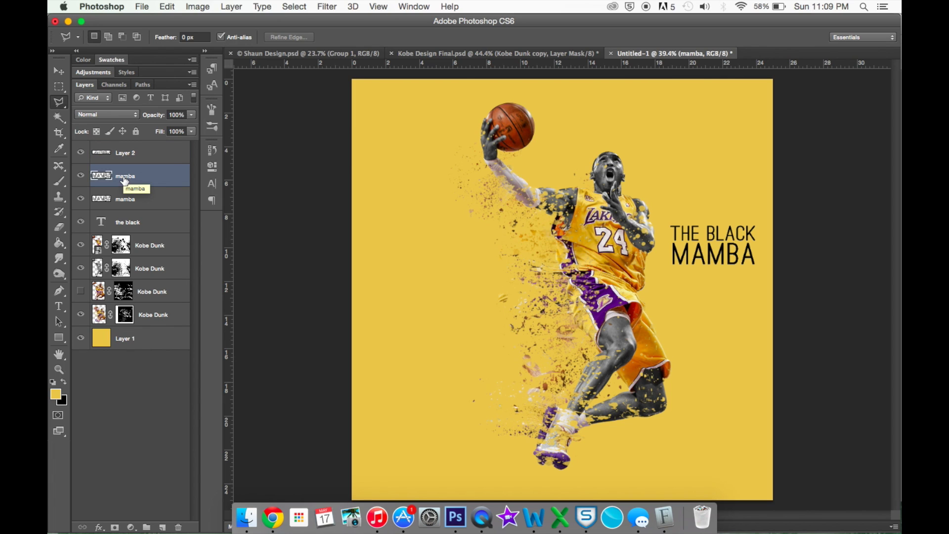
{"action": "key", "text": "BackSpace"}
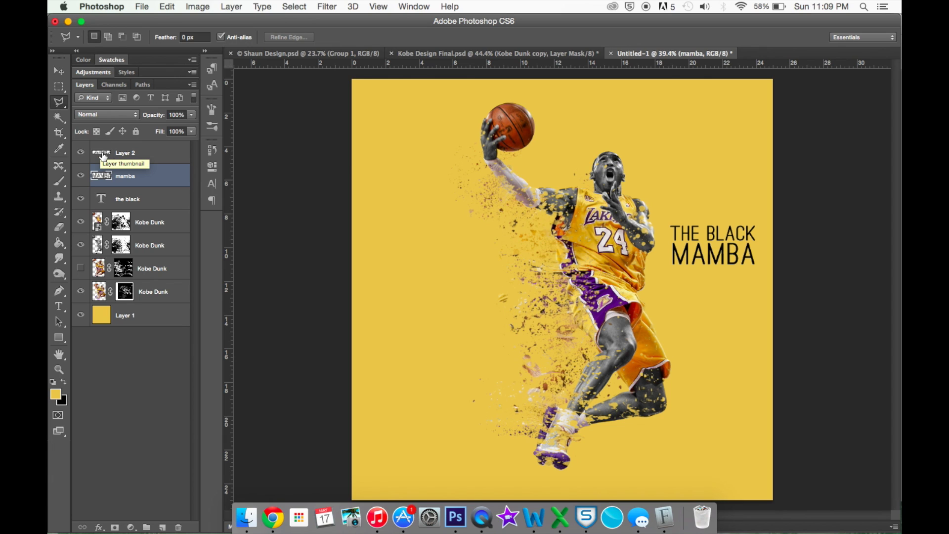
{"action": "left_click", "coordinate": [103, 154], "text": "super"}
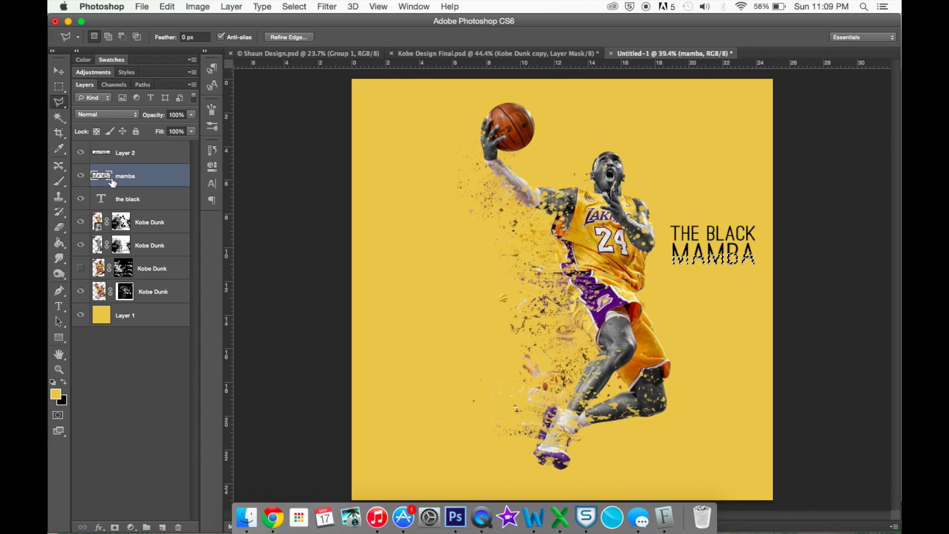
{"action": "key", "text": "Delete"}
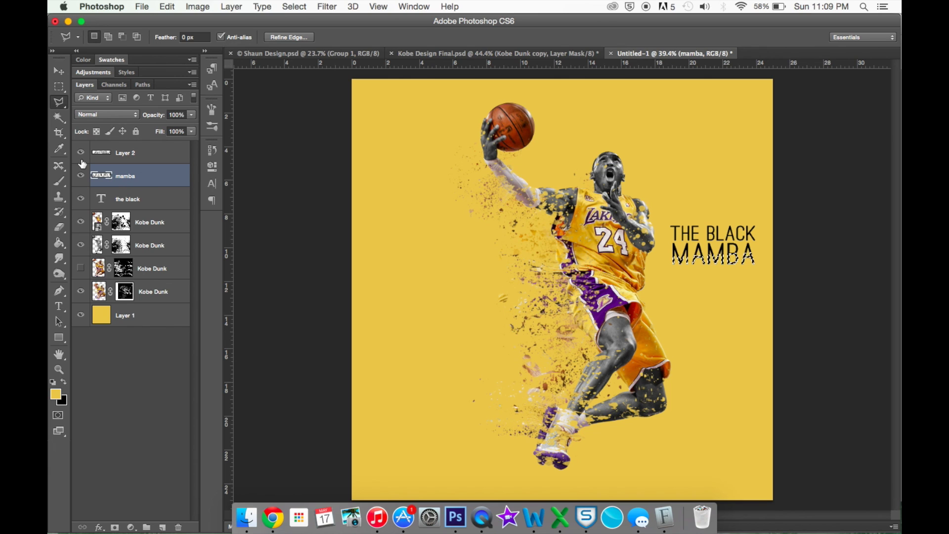
{"action": "key", "text": "super+d"}
{"action": "left_click", "coordinate": [81, 153]}
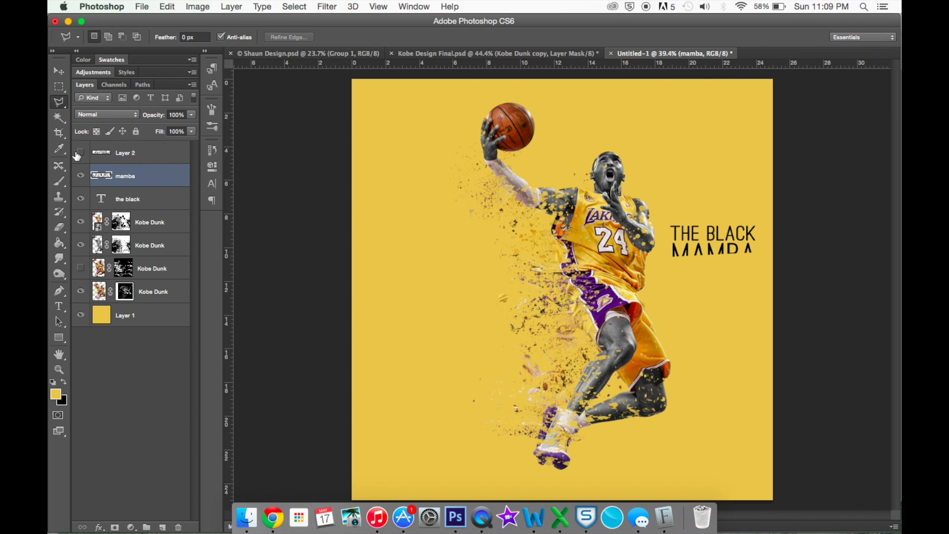
{"action": "left_click", "coordinate": [78, 154]}
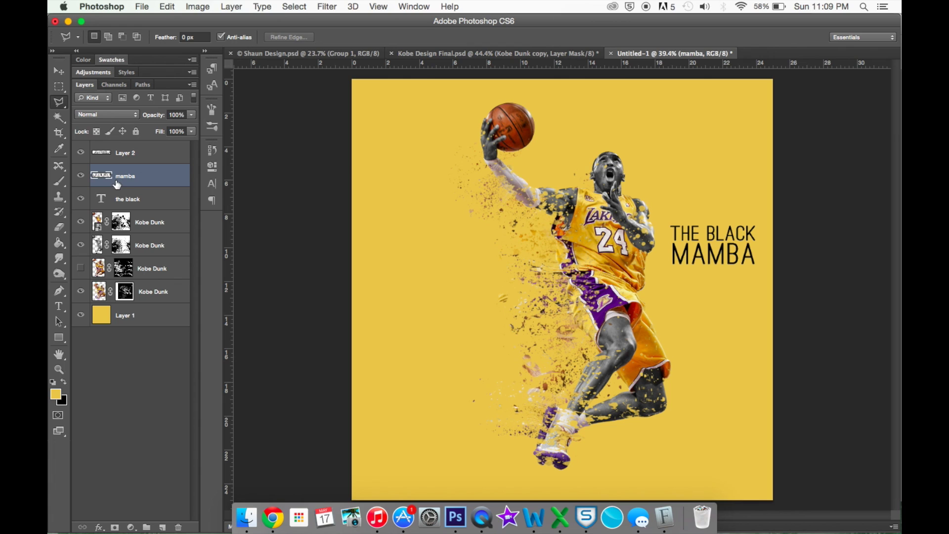
Nudge the lower half of MAMBA slightly down and to the right to make the word look sliced
{"action": "left_click", "coordinate": [55, 68]}
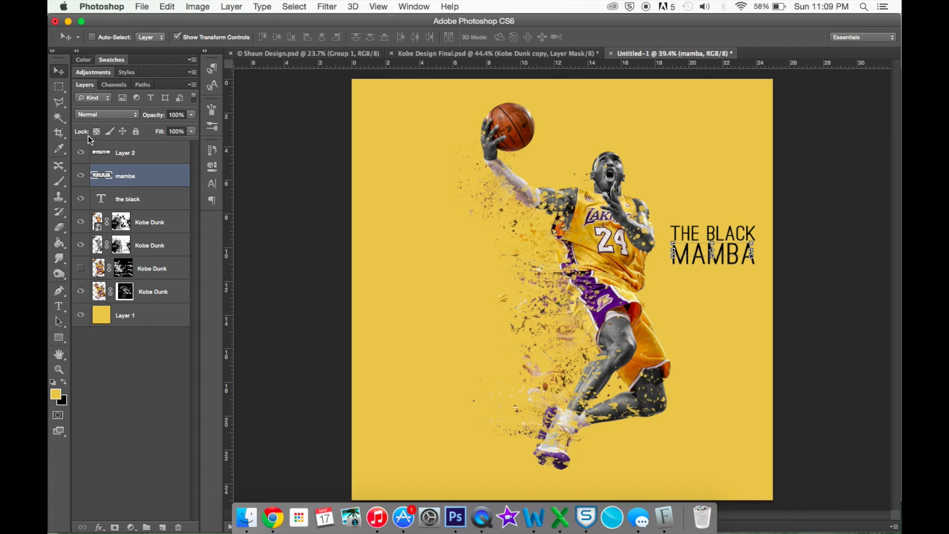
{"action": "left_click", "coordinate": [123, 154]}
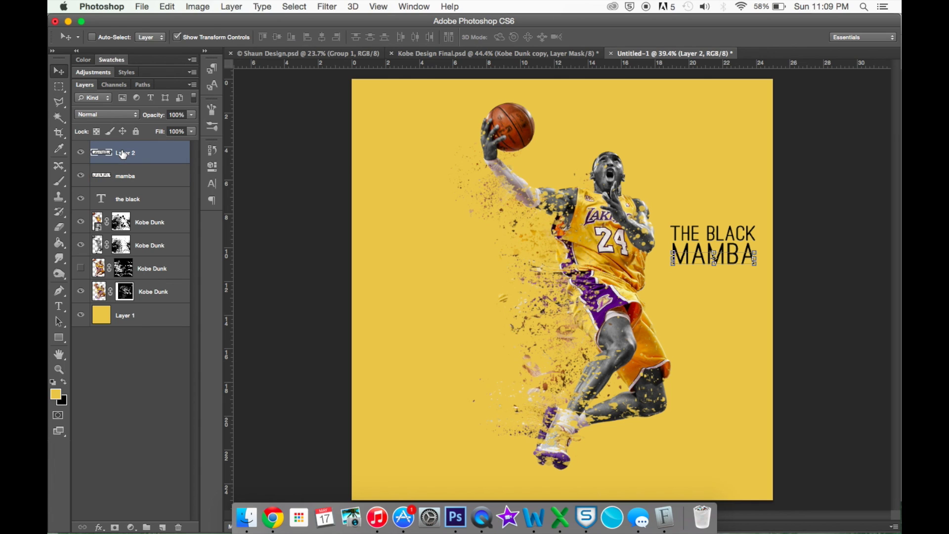
{"action": "key", "text": "Down"}
{"action": "key", "text": "Right"}
{"action": "key", "text": "Right"}
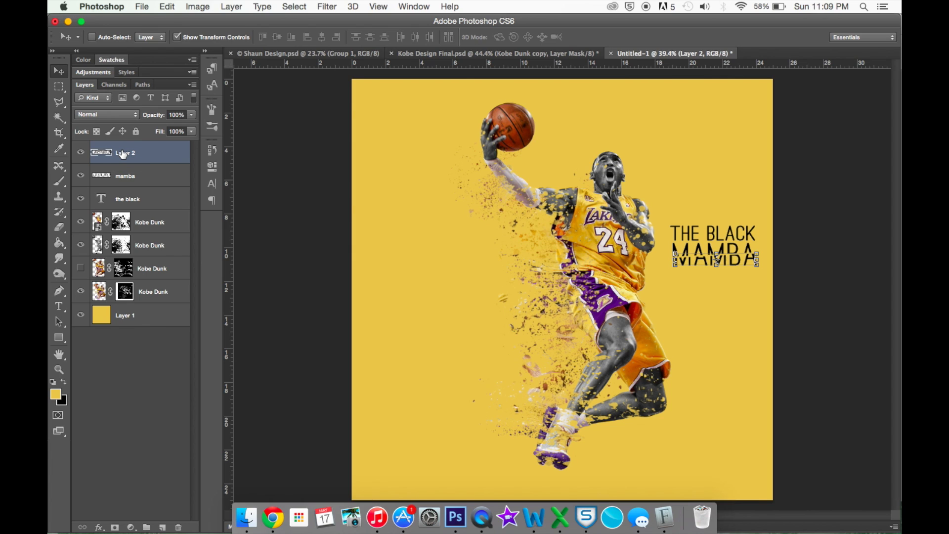
{"action": "left_click", "coordinate": [134, 319]}
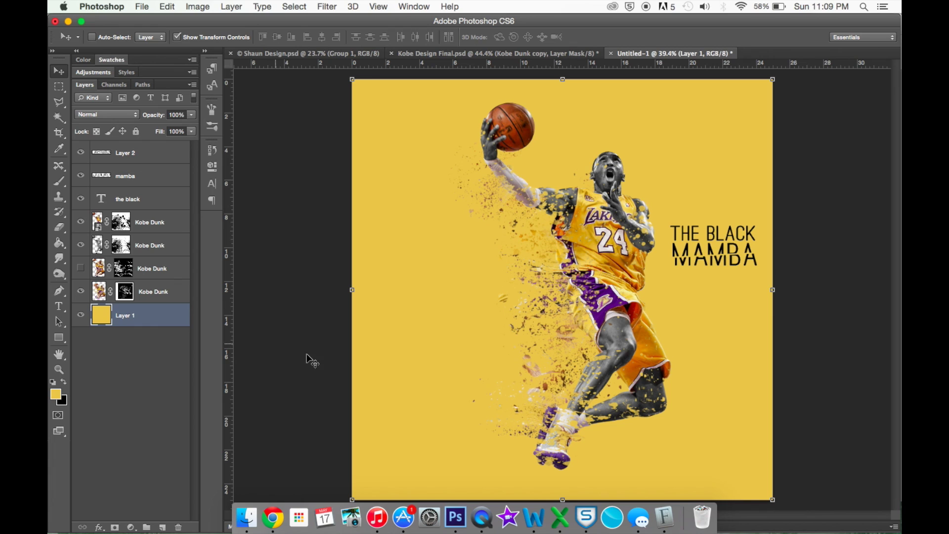
{"action": "left_click", "coordinate": [135, 161]}
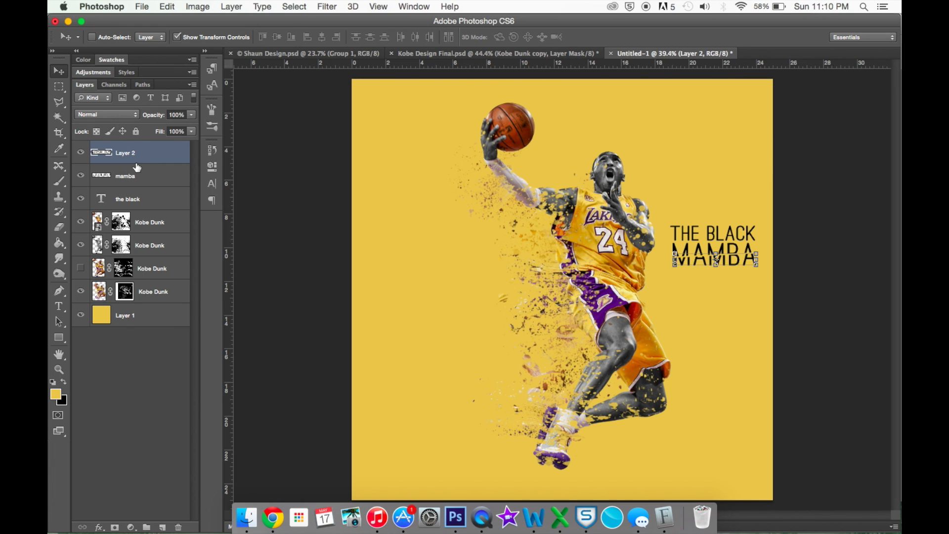
Search for water in Finder and place the Design Watermark logo above Layer 1 in the poster's lower-right corner
{"action": "left_click", "coordinate": [133, 317]}
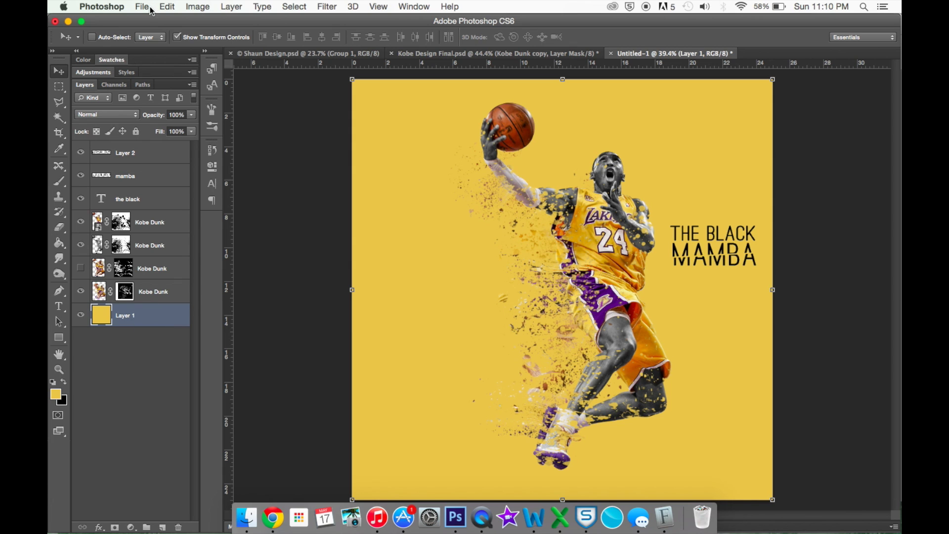
{"action": "left_click", "coordinate": [247, 504]}
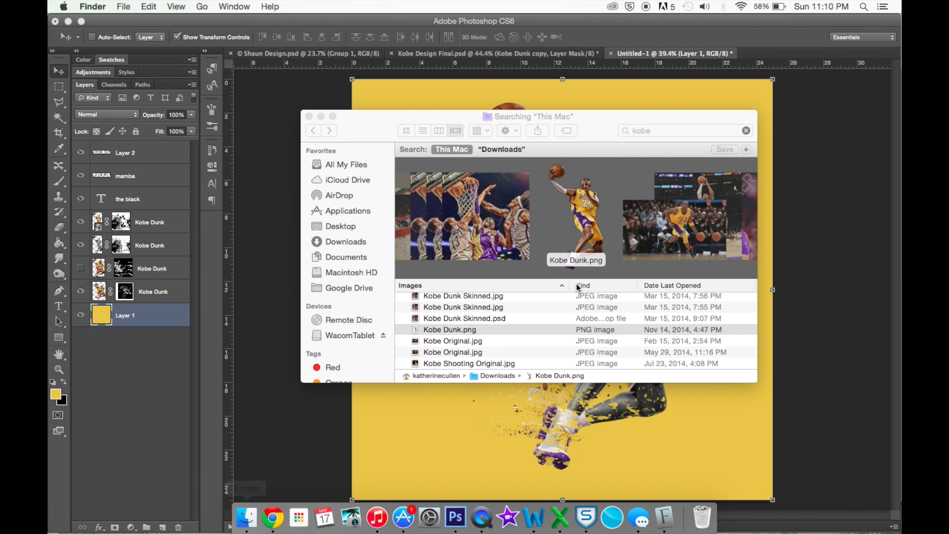
{"action": "double_click", "coordinate": [664, 135]}
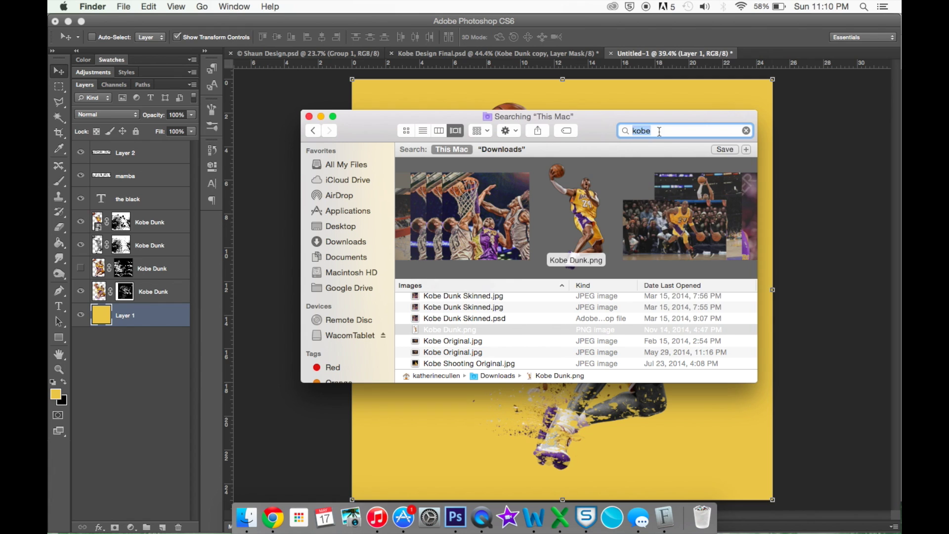
{"action": "type", "text": "water"}
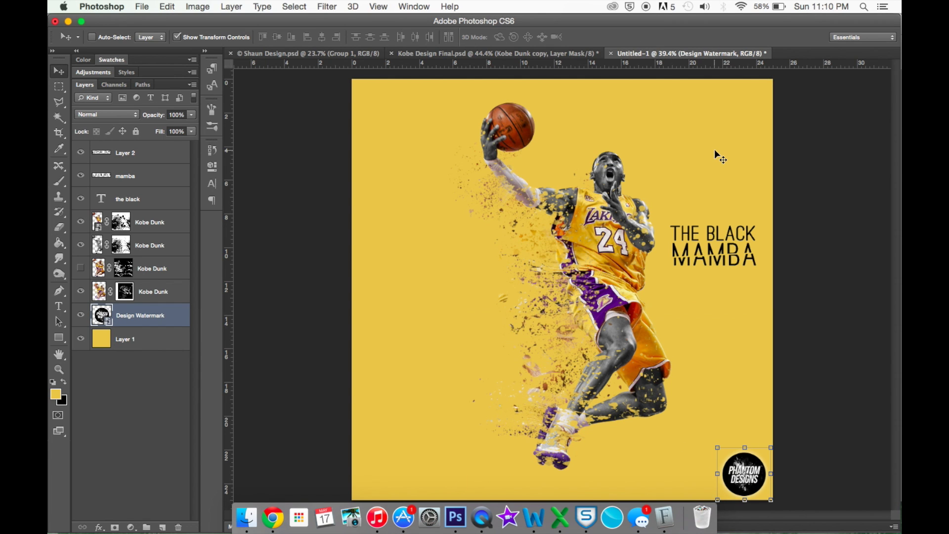